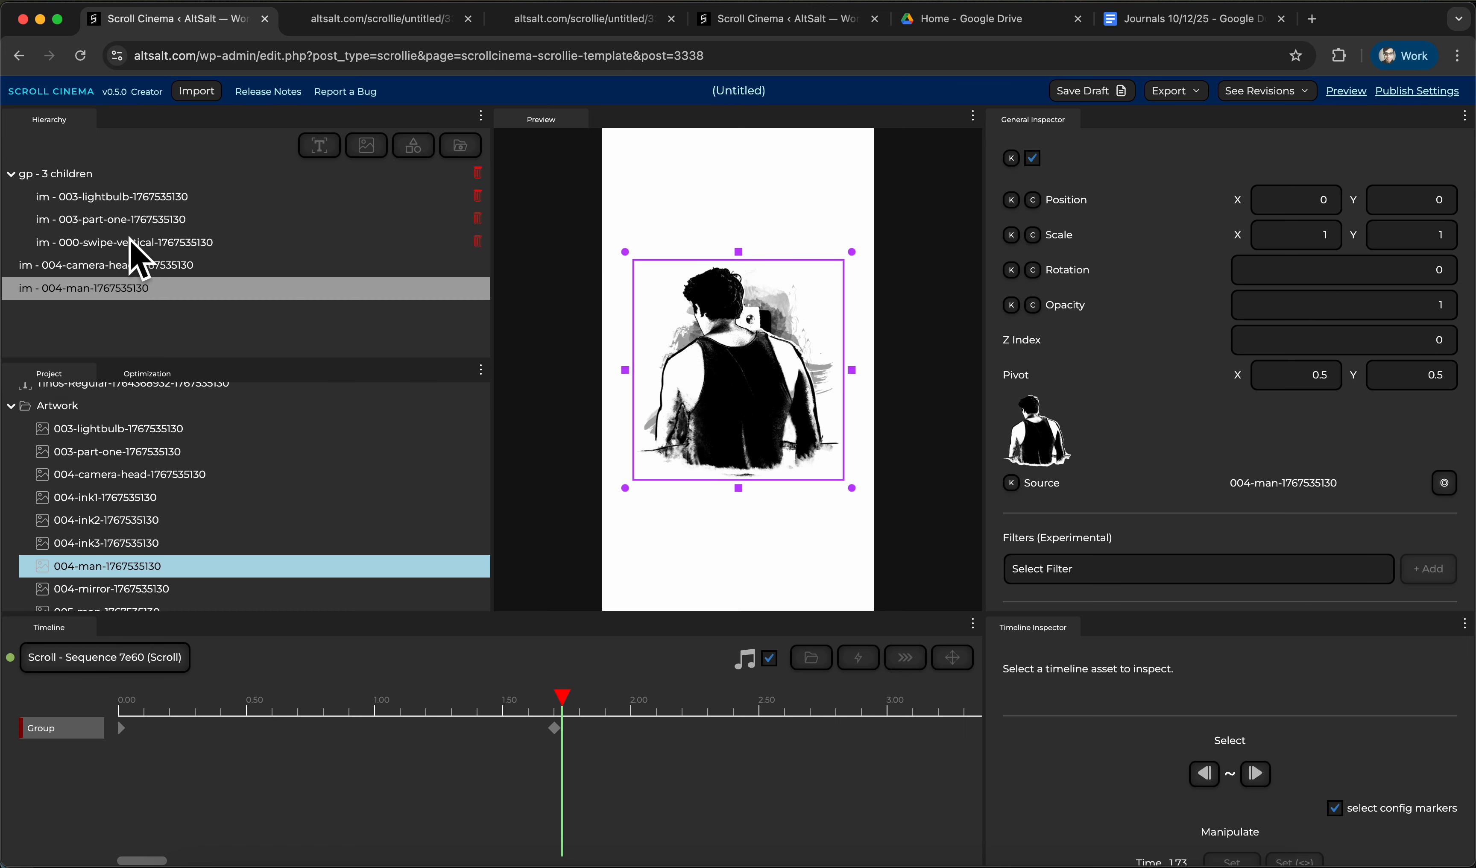
Move the 004-camera-head and 004-man images into the existing group, as its last children
click(126, 269)
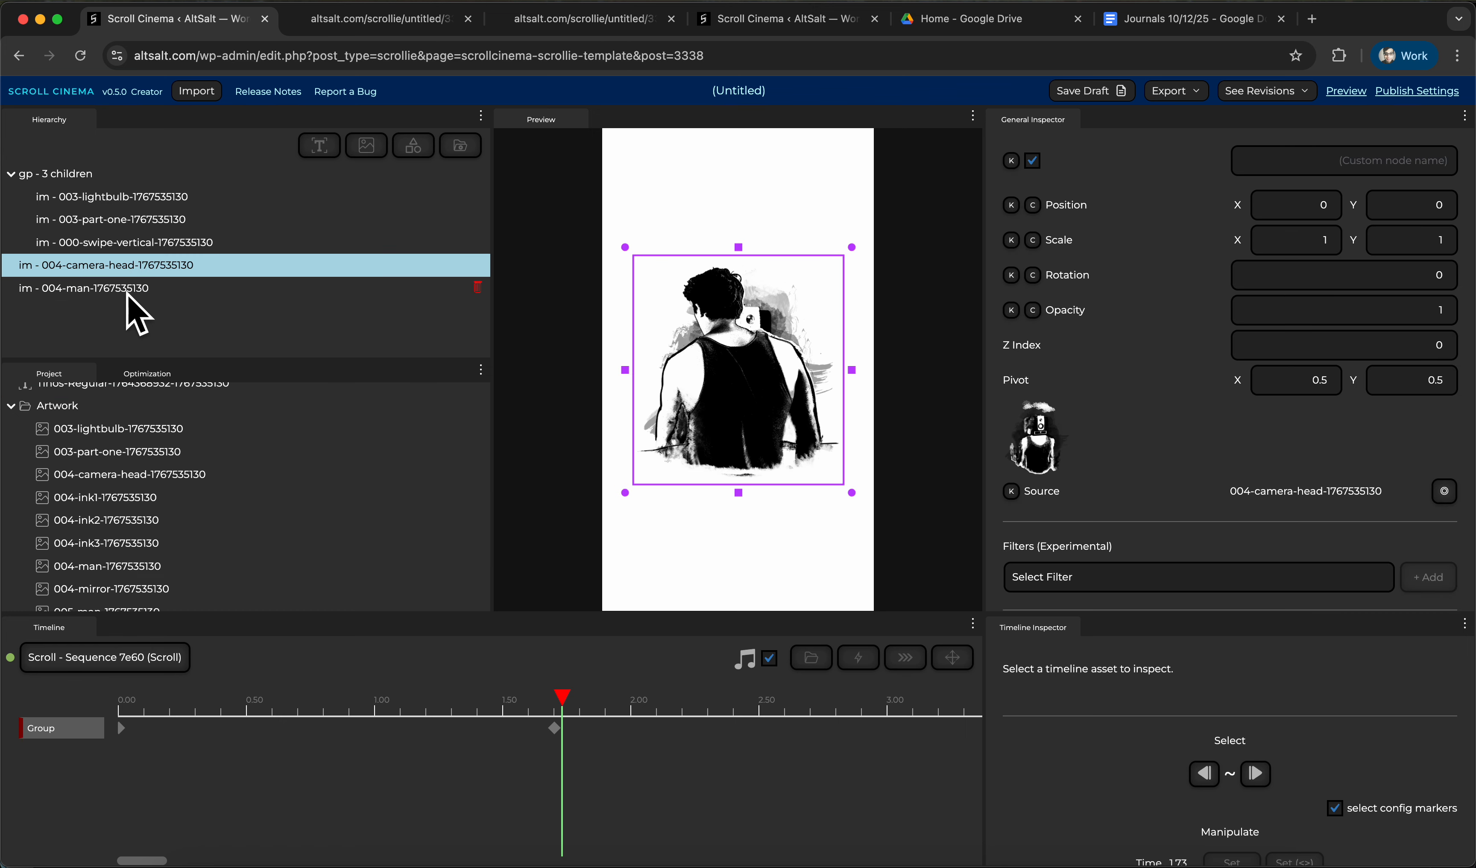
shift+click(146, 281)
drag(156, 287, 164, 183)
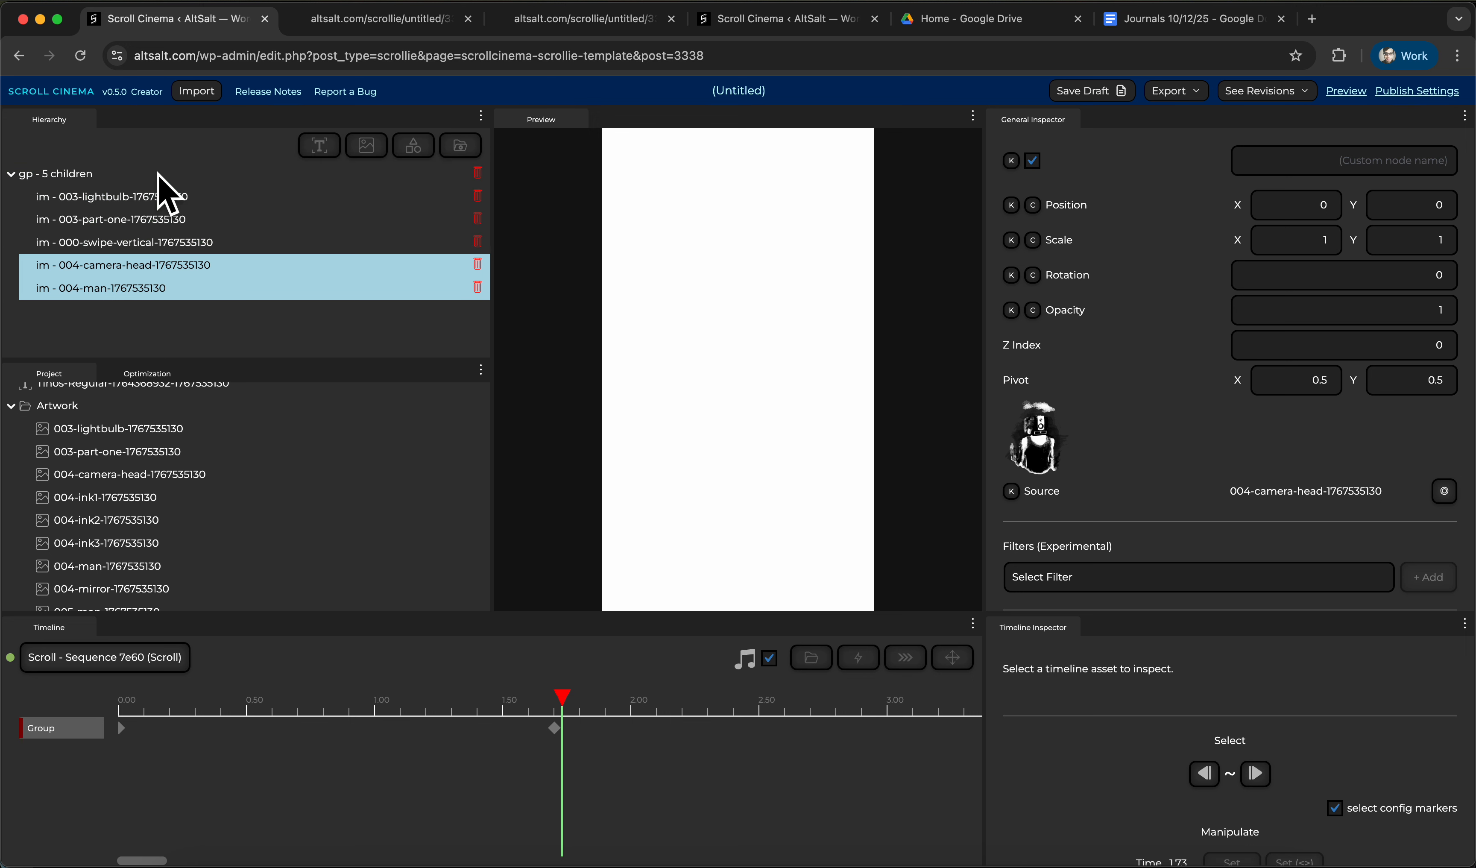
With the playhead at 0.17, move both new images below the opening scene, camera head at about X 119, Y -1577
drag(562, 716, 161, 654)
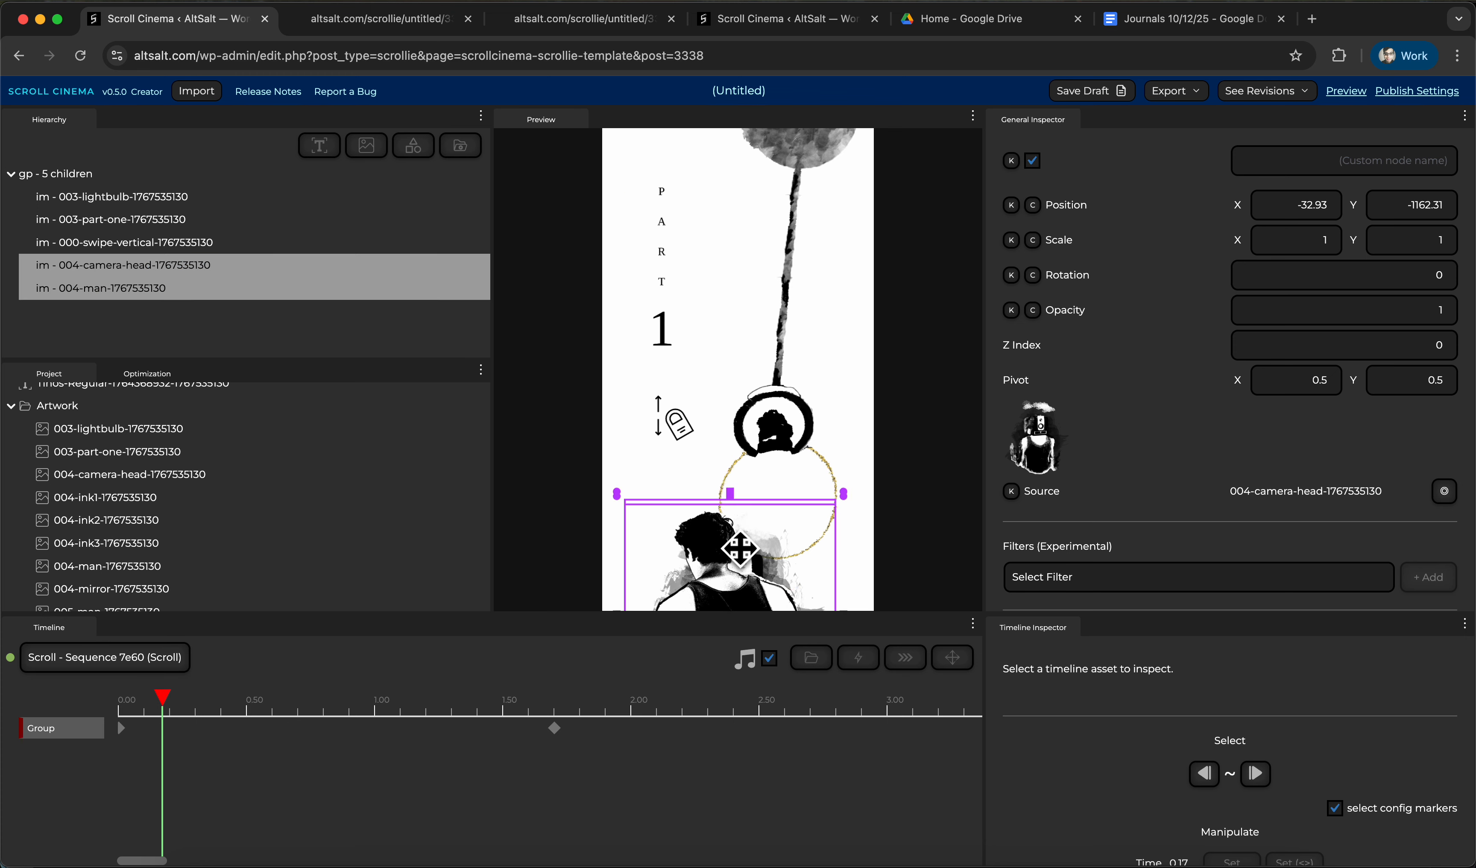
drag(739, 548, 765, 595)
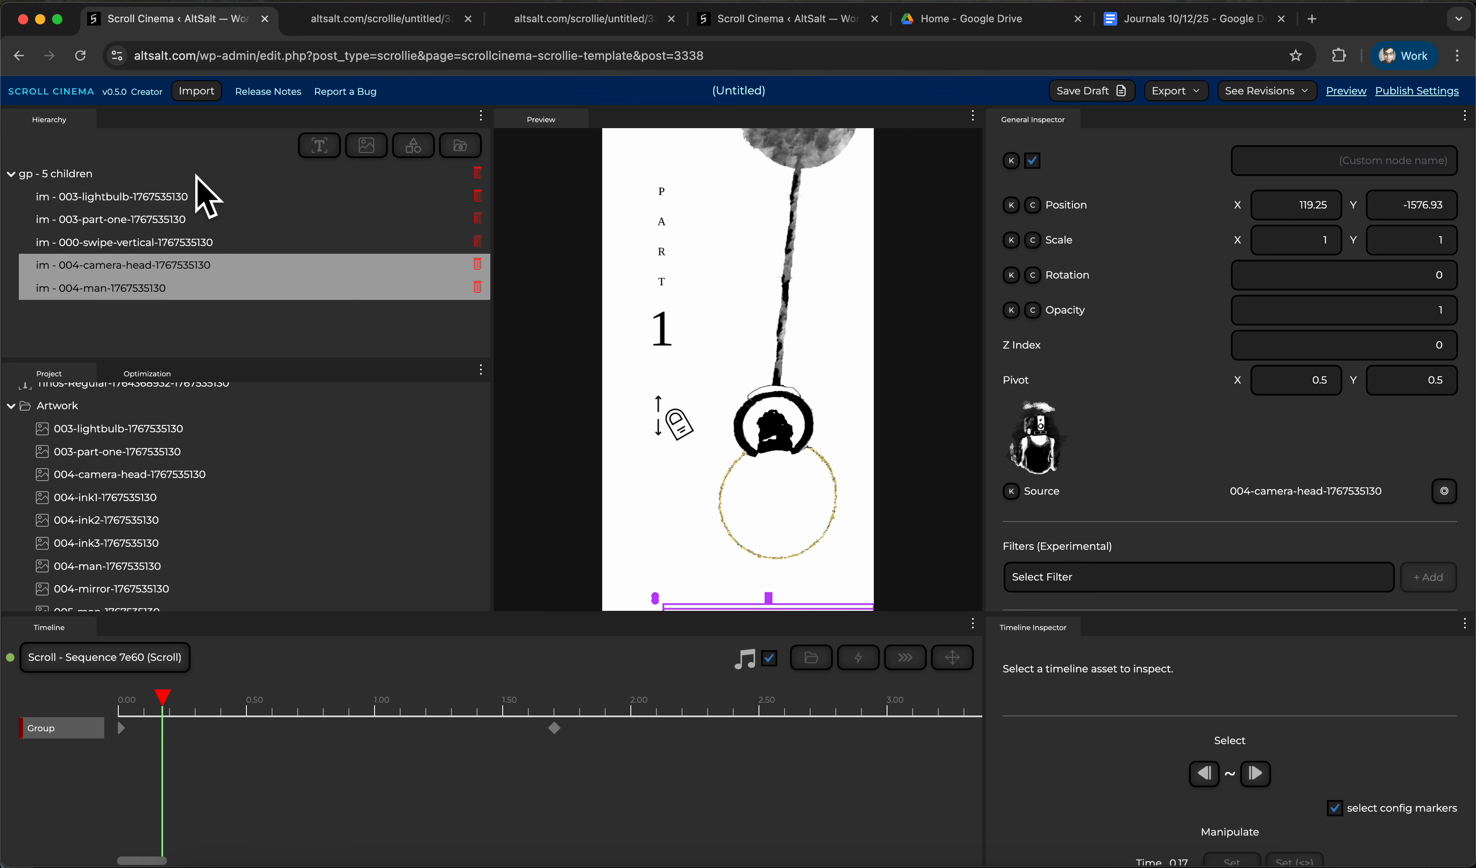
click(160, 175)
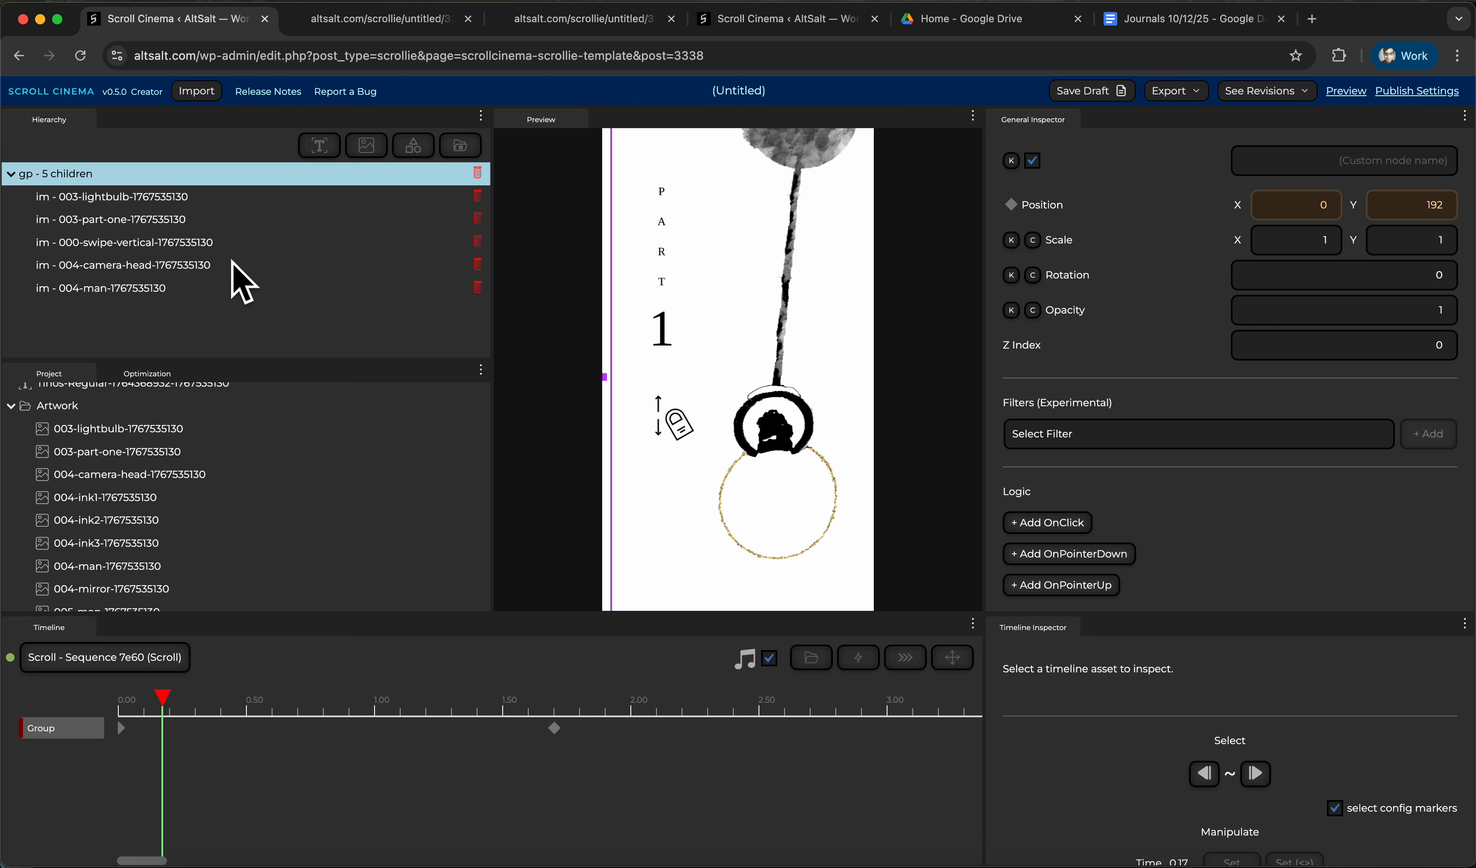
At 1.70, separate the two images, enlarging the camera head to about 1.27 scale and placing it on the frame's left side
drag(310, 707, 554, 714)
click(249, 262)
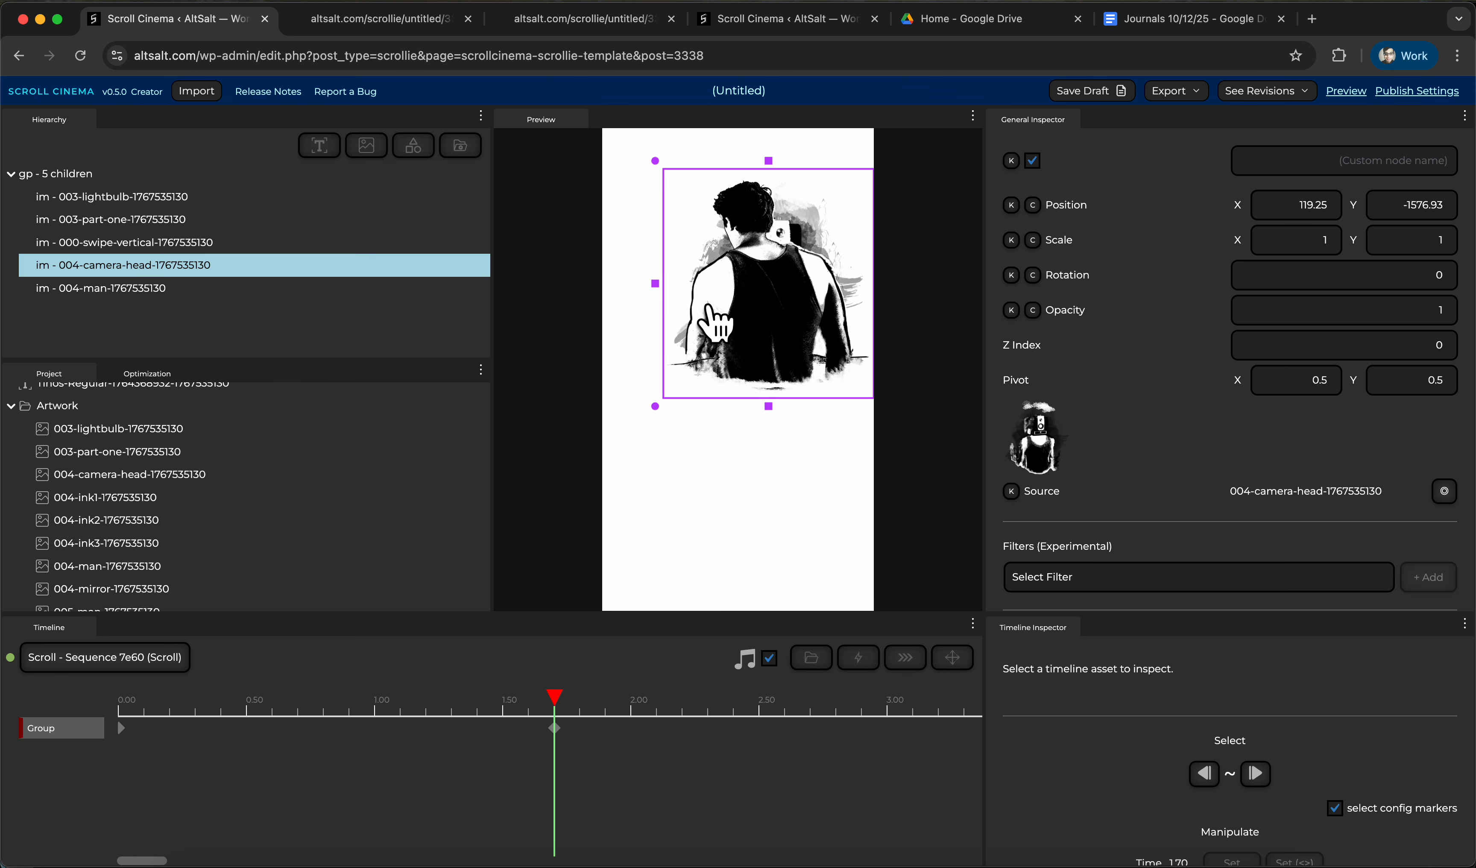
drag(772, 330, 828, 472)
drag(815, 240, 702, 226)
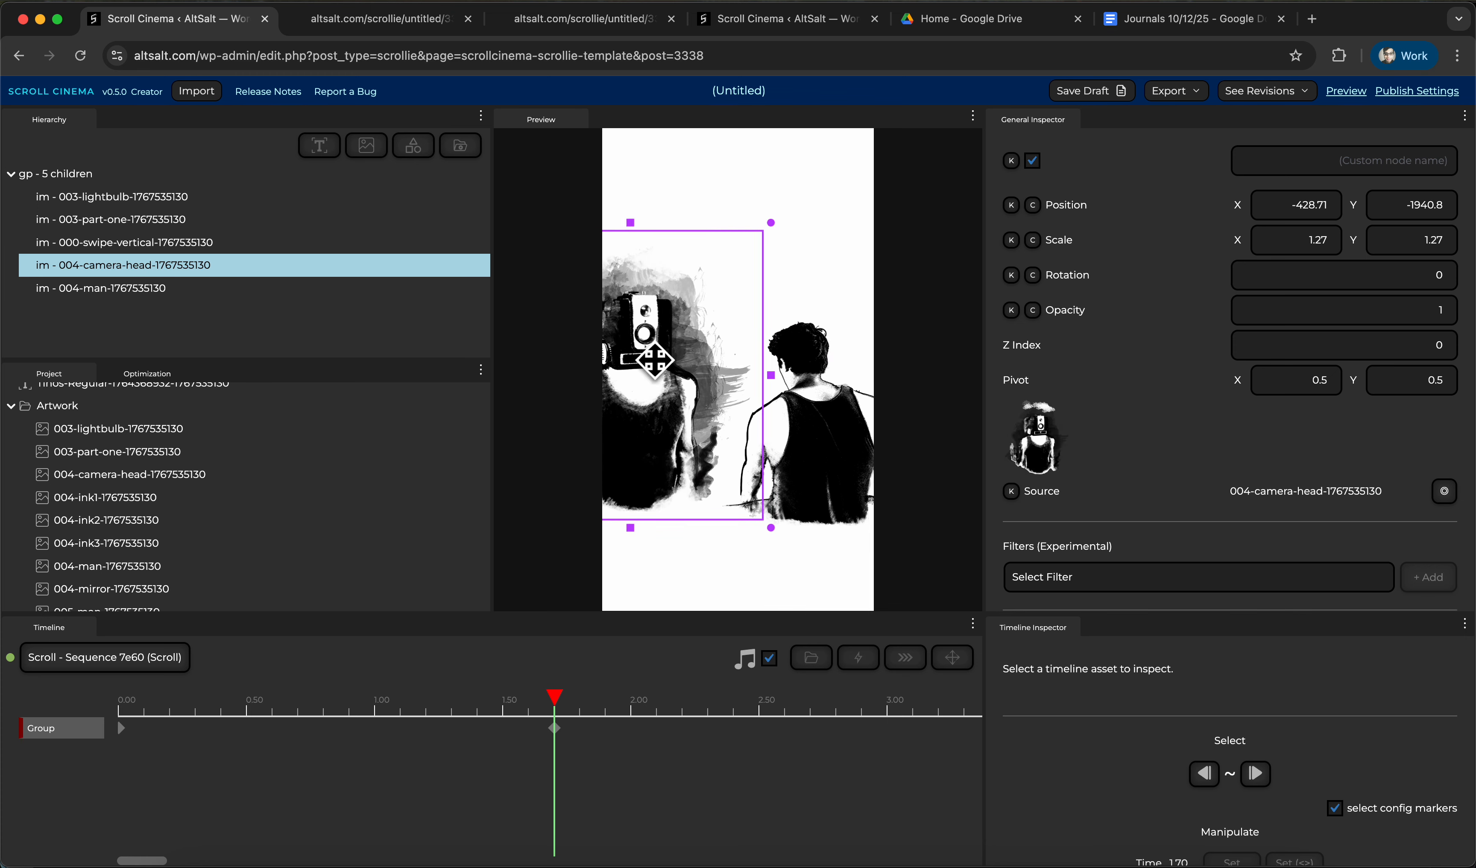
drag(654, 359, 670, 345)
Enlarge the man image to about 1.27 at about X 402, Y -1986, and slightly shrink the camera head beside it
click(860, 496)
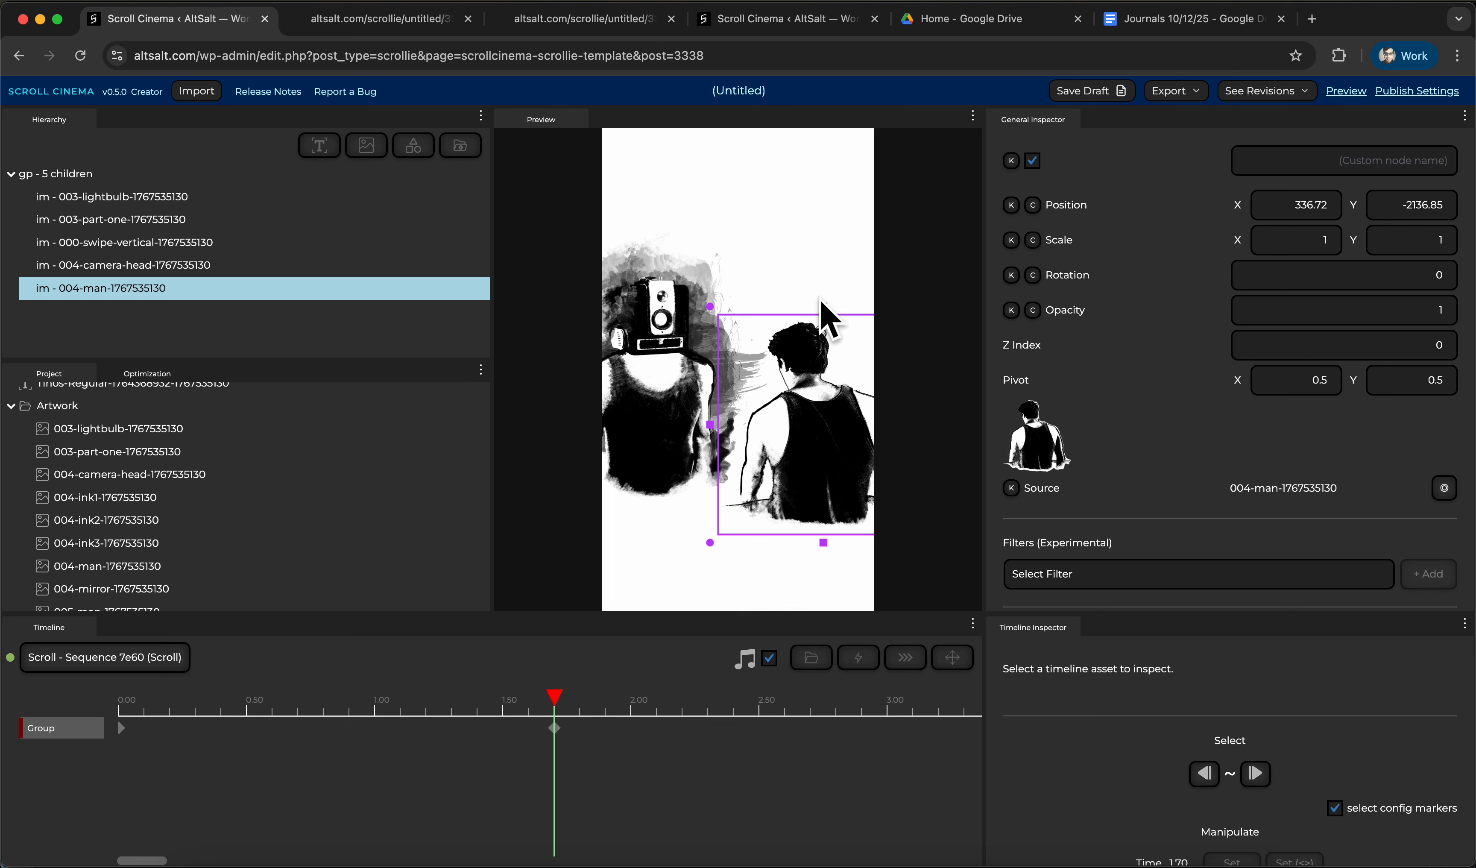
drag(807, 337, 781, 276)
click(692, 235)
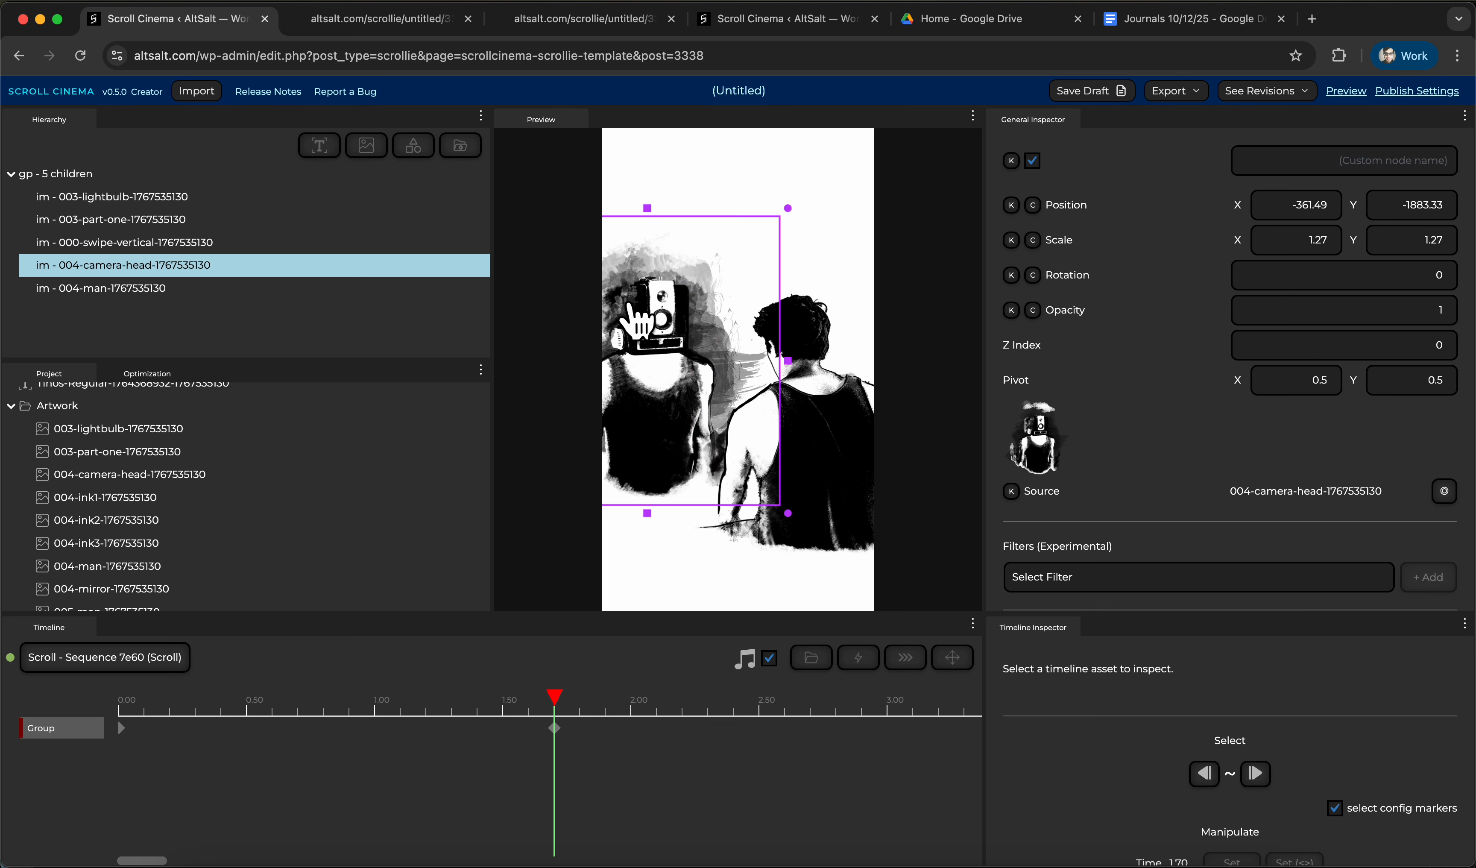
drag(692, 236, 696, 257)
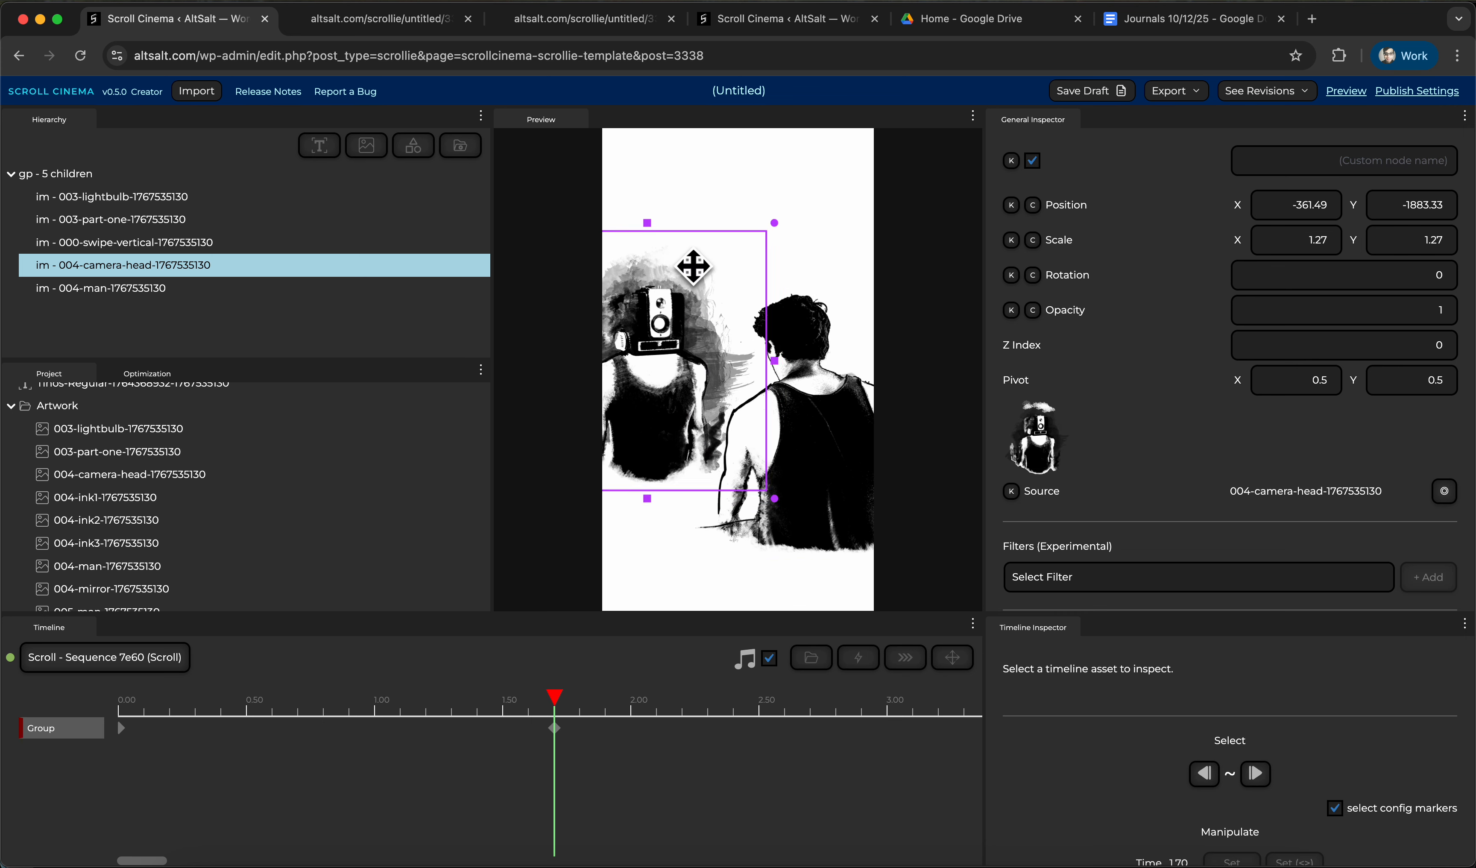
drag(682, 376, 679, 371)
drag(807, 449, 823, 411)
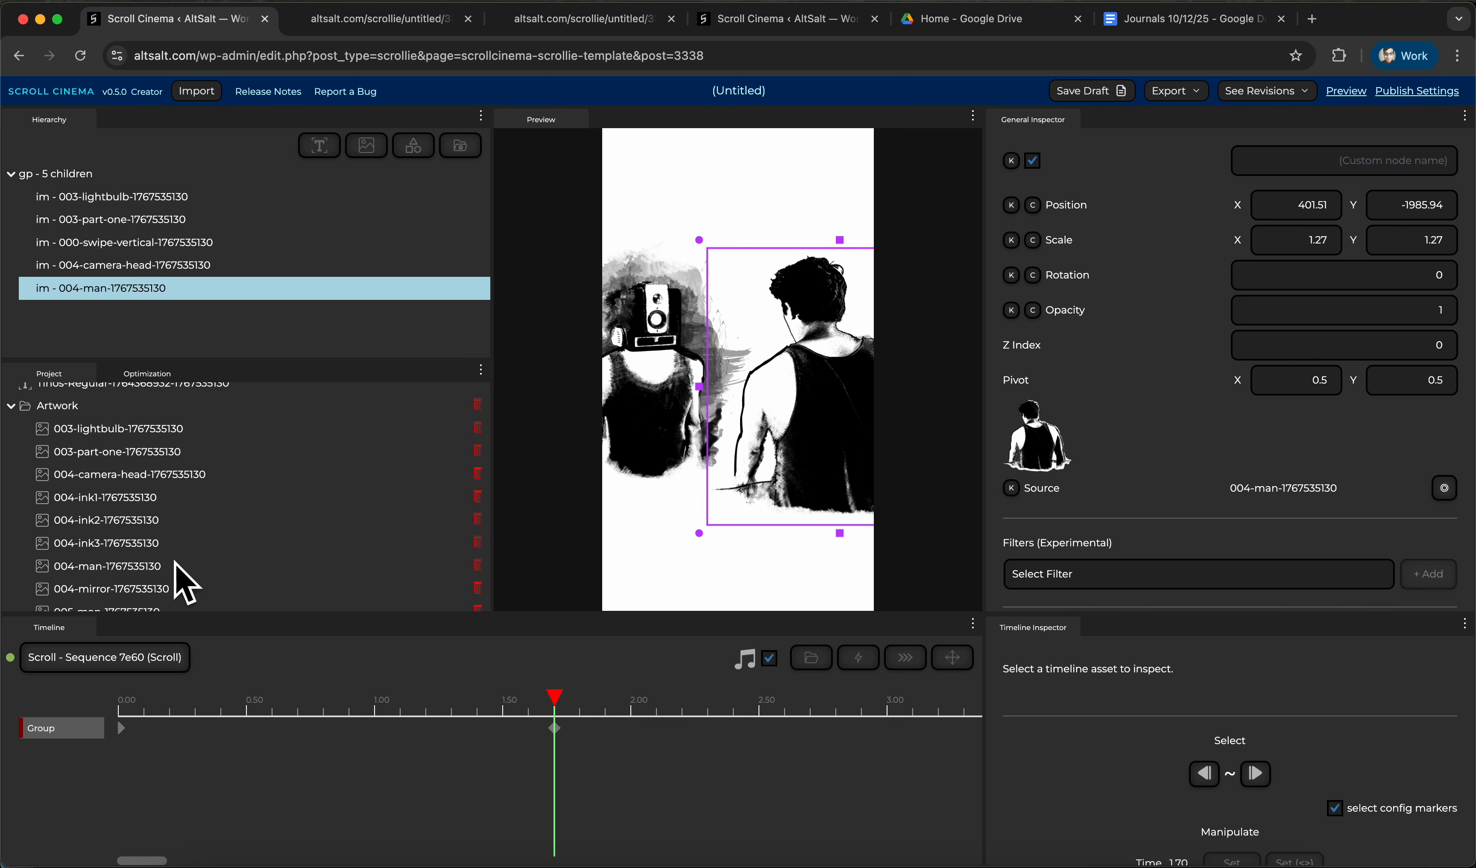
Add the 004-mirror image to the scene, scale it to about 0.83 and frame the camera head at about X -307, Y 46
scroll(210, 598, down, 3)
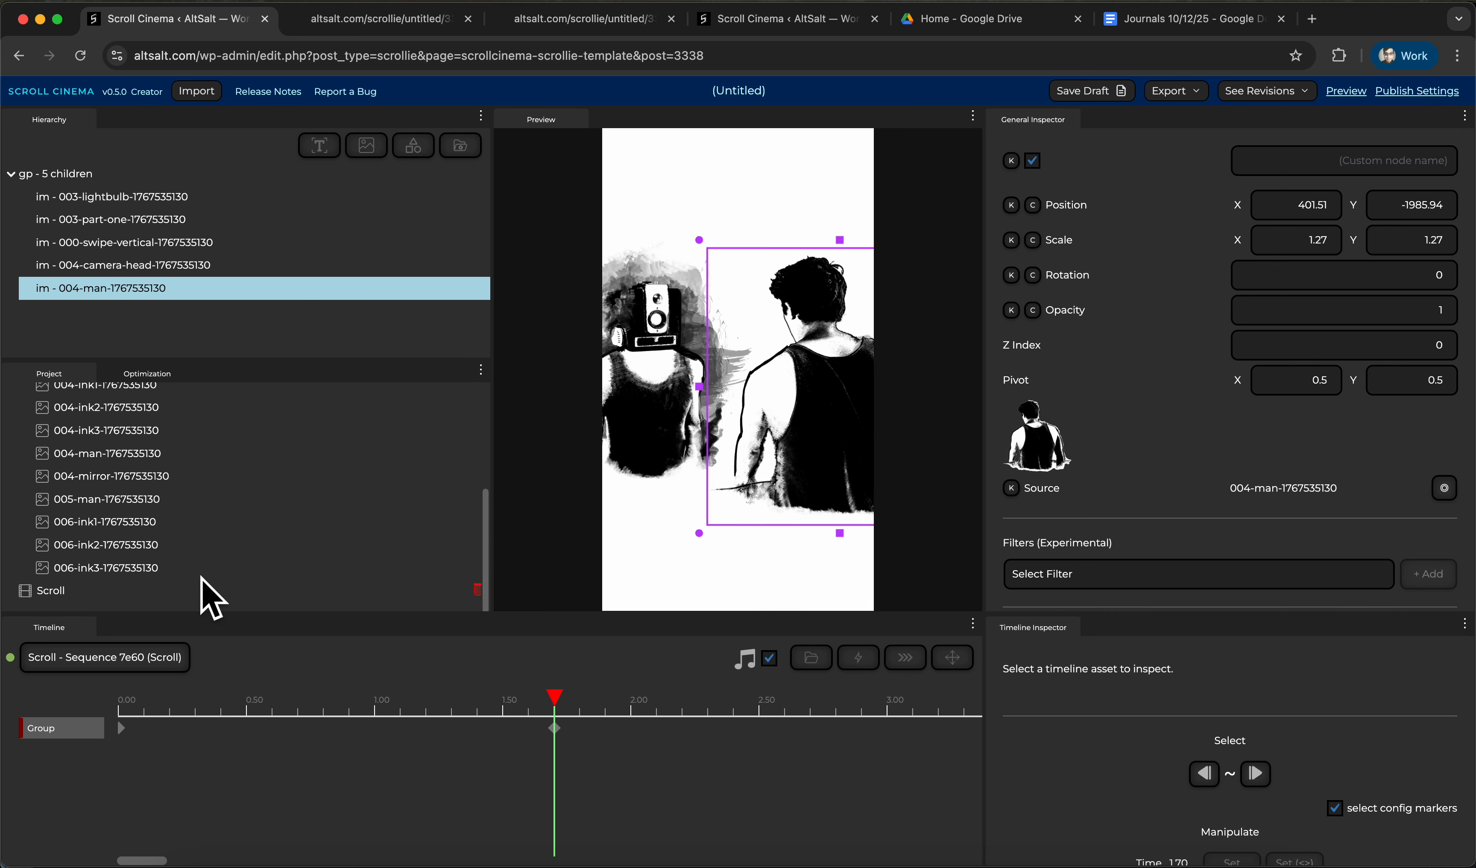
click(169, 507)
drag(181, 503, 251, 307)
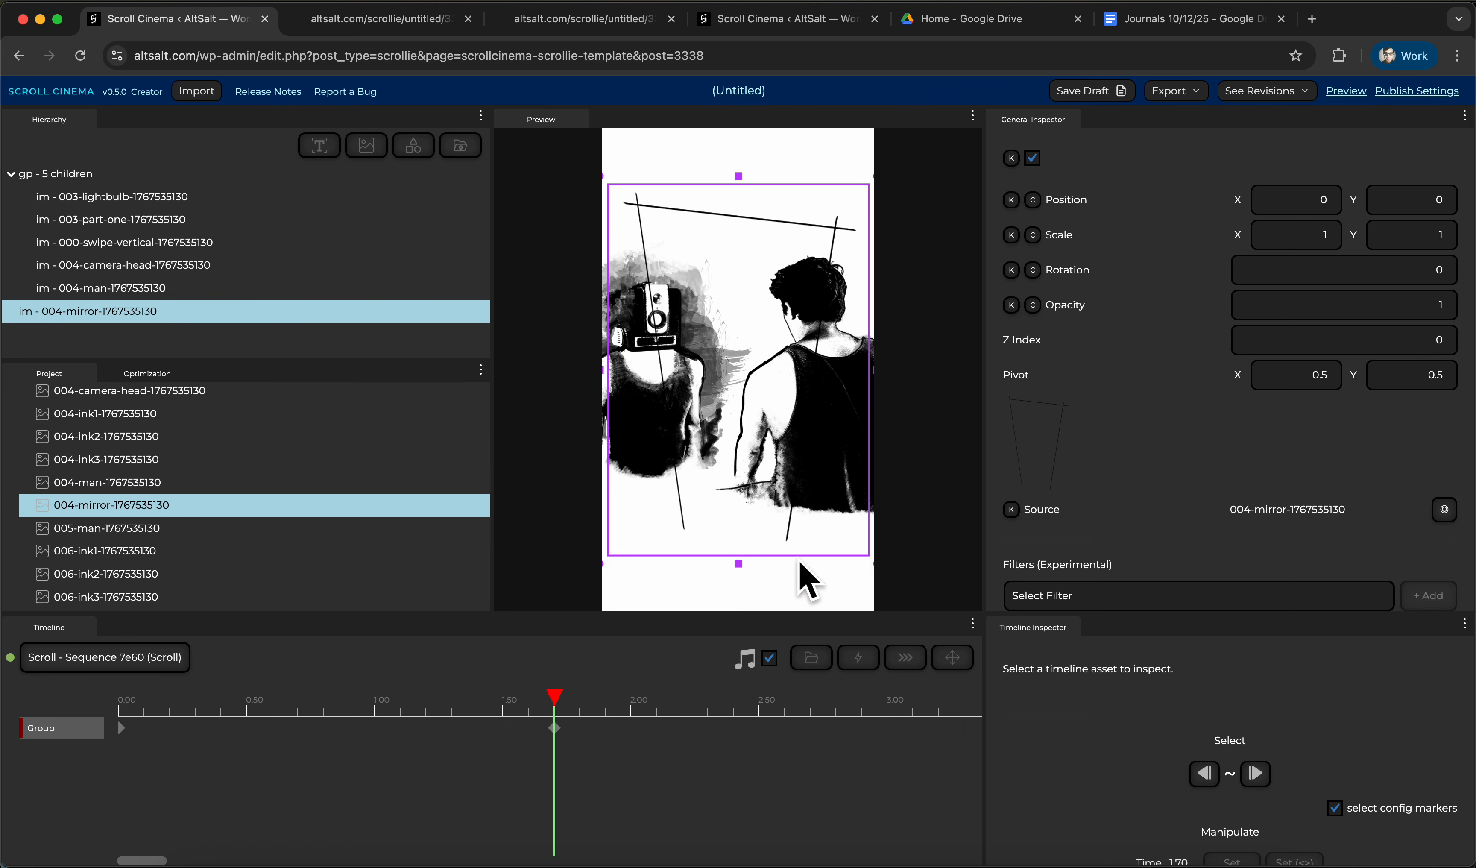
drag(820, 573, 828, 503)
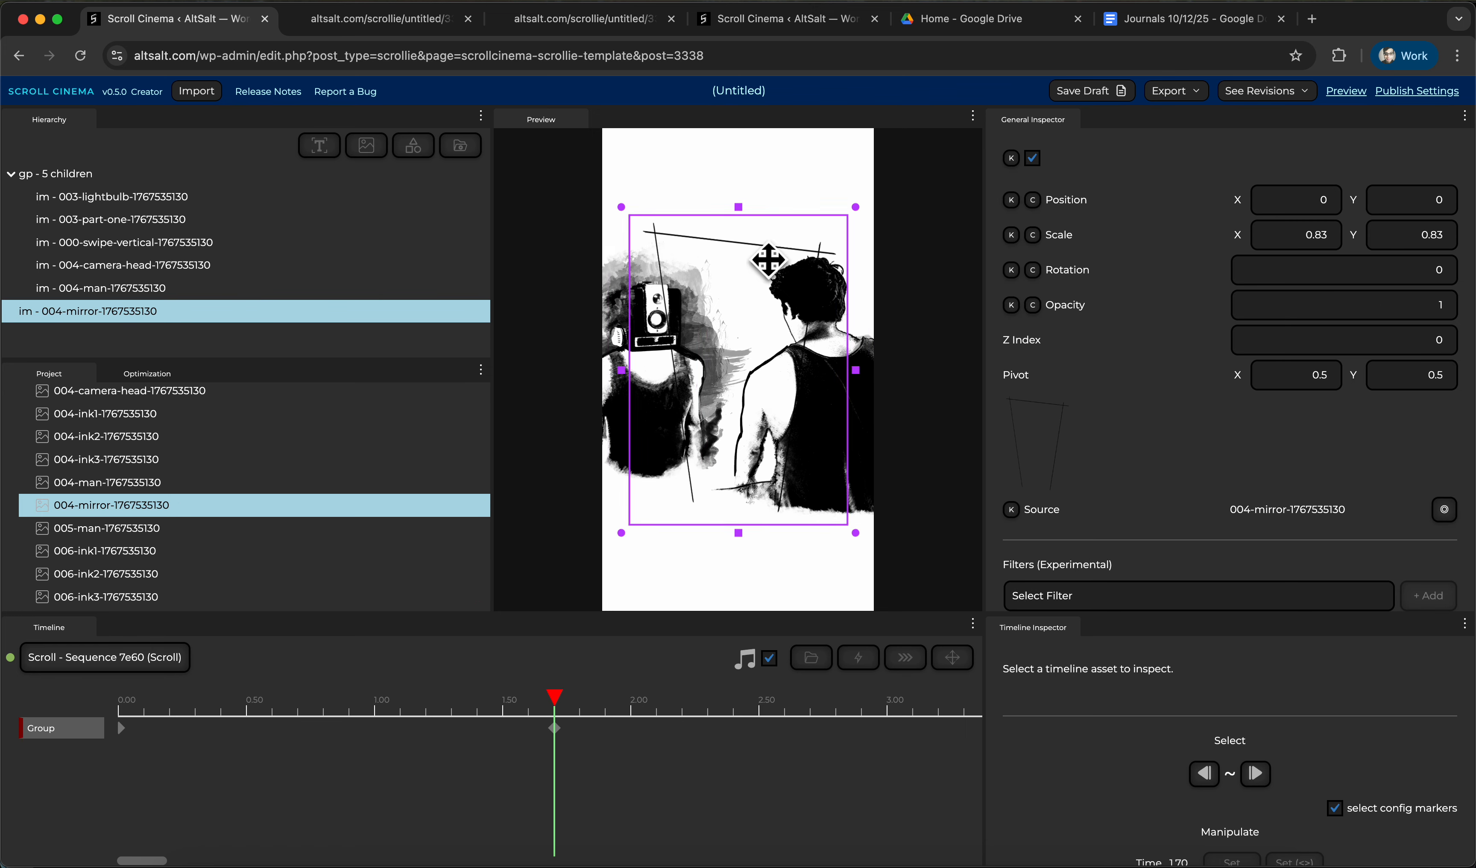
drag(764, 257, 689, 244)
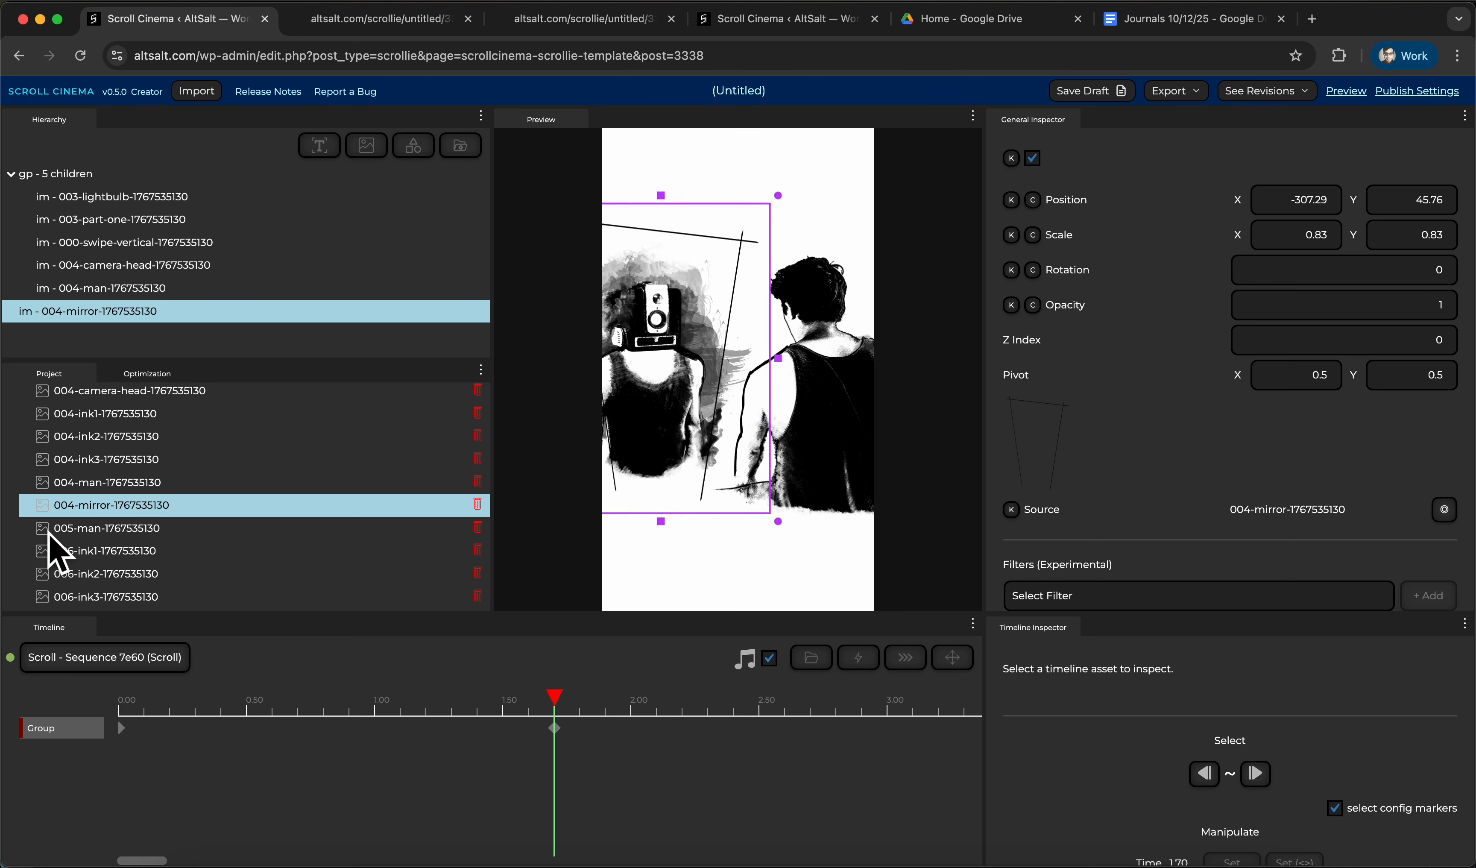
Add the 004-ink2 artwork to the scene and place it over the figures' lower bodies, at about X -7, Y -428
key(Down)
key(Down)
key(Down)
key(Down)
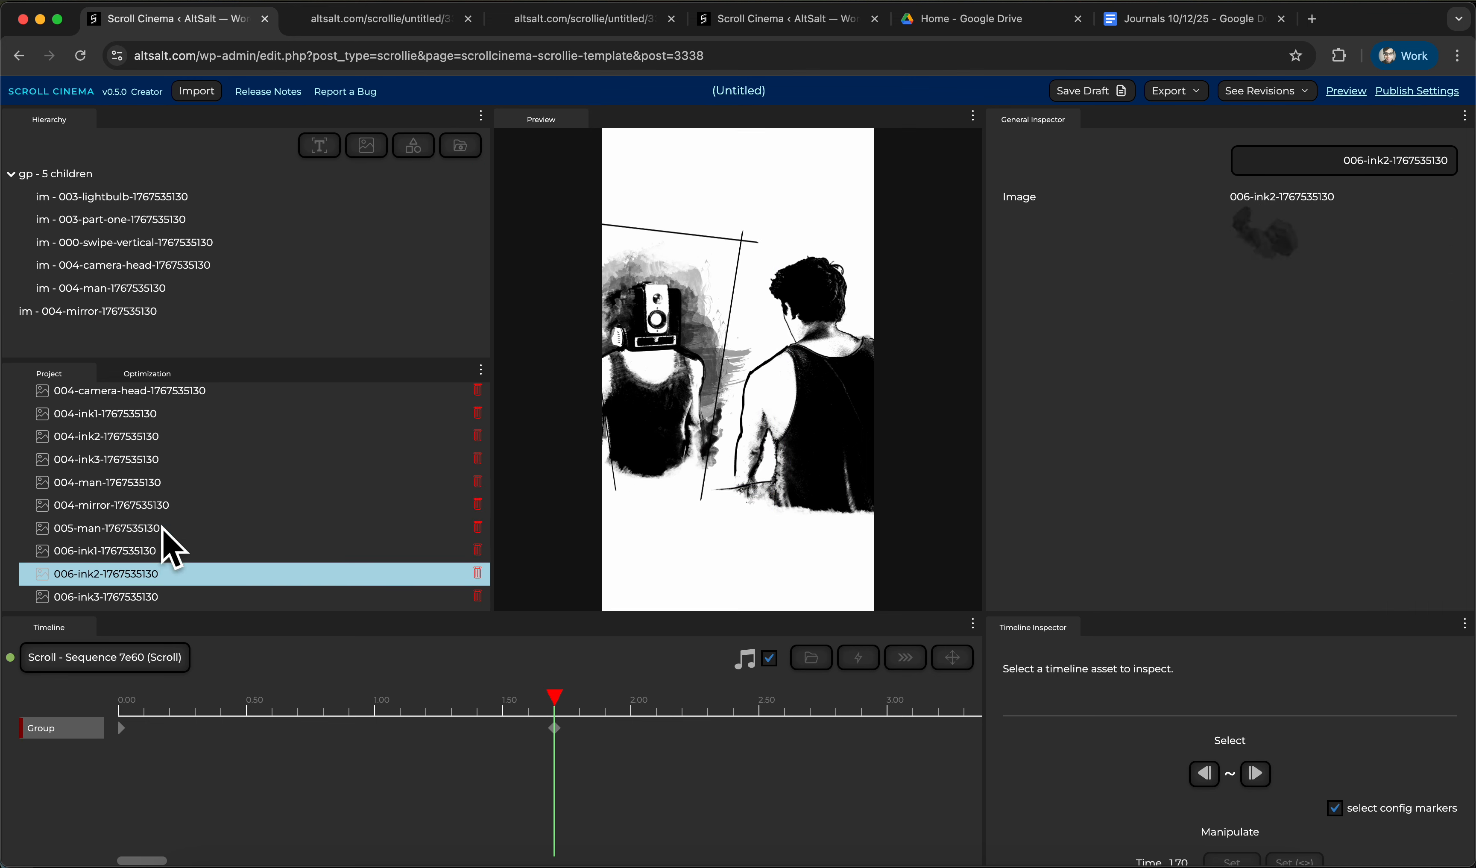
key(Up)
scroll(207, 518, up, 1)
click(181, 477)
key(Up)
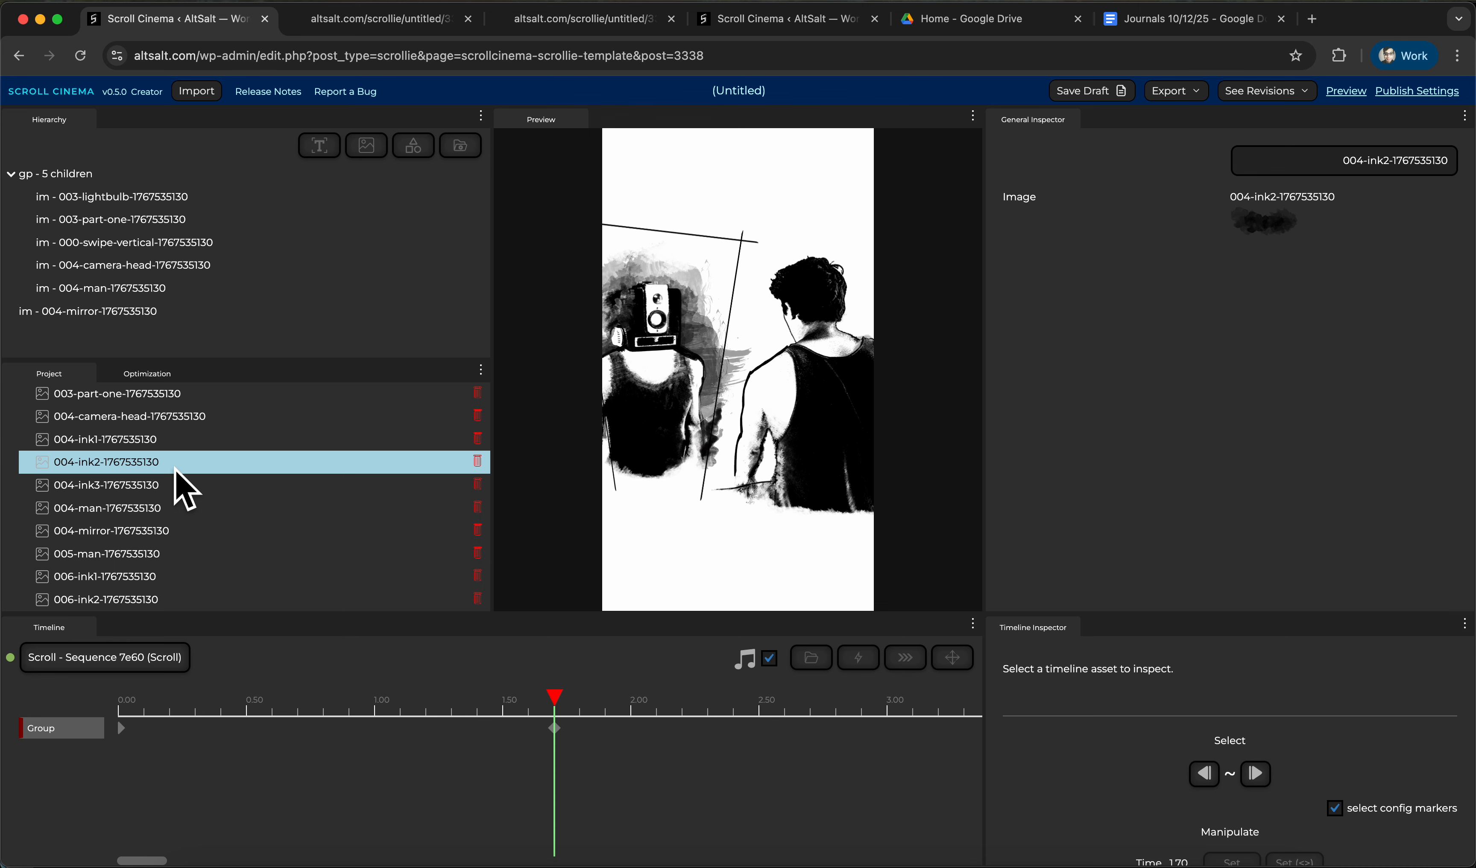
drag(174, 472, 245, 333)
drag(739, 439, 738, 547)
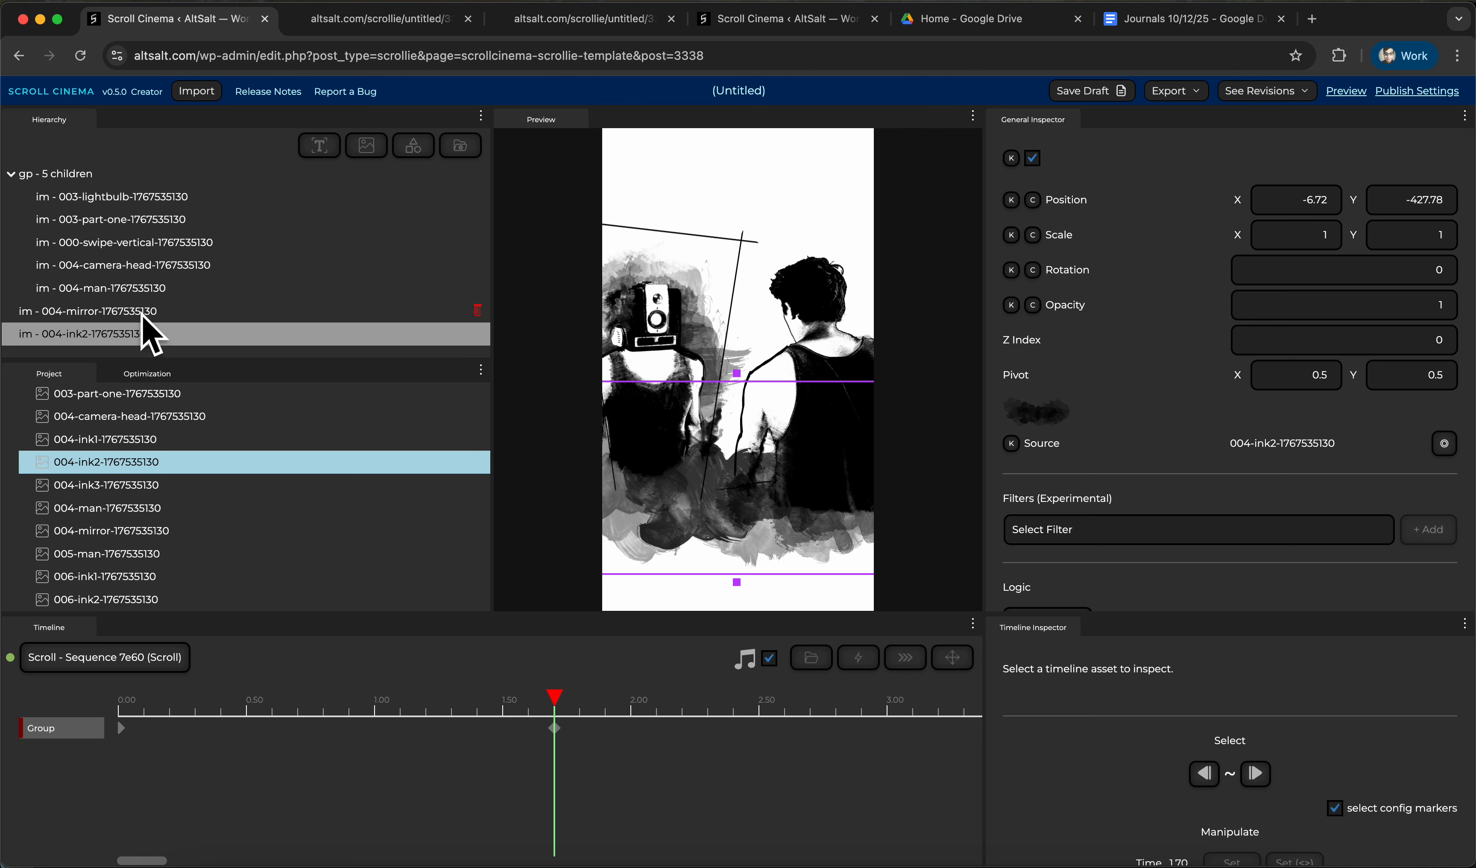
Move the 004-mirror and 004-ink2 images into the group and realign them over the two figures in the second scene
drag(140, 334, 198, 267)
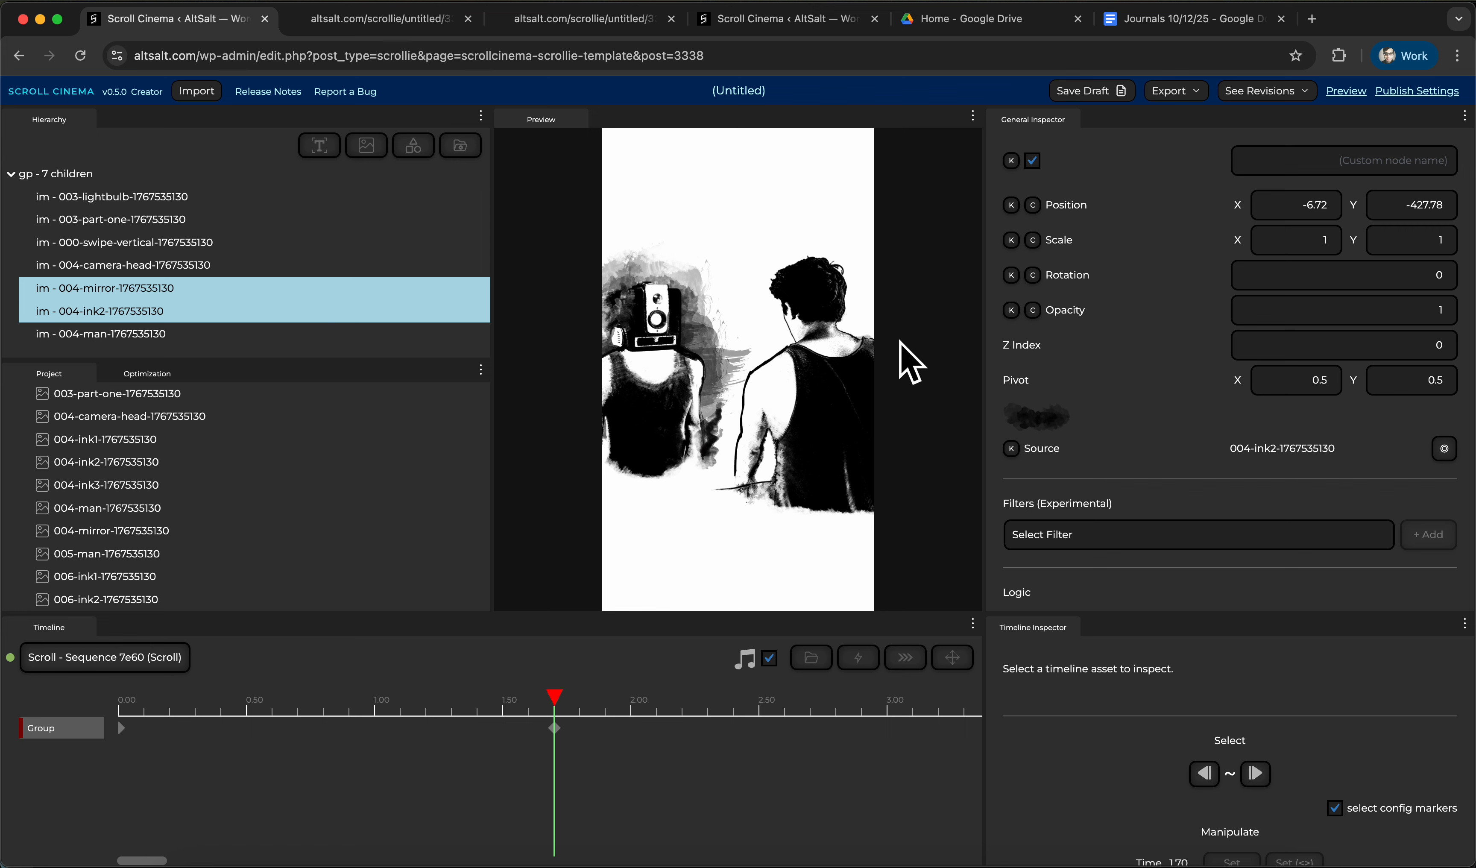
drag(524, 713, 238, 704)
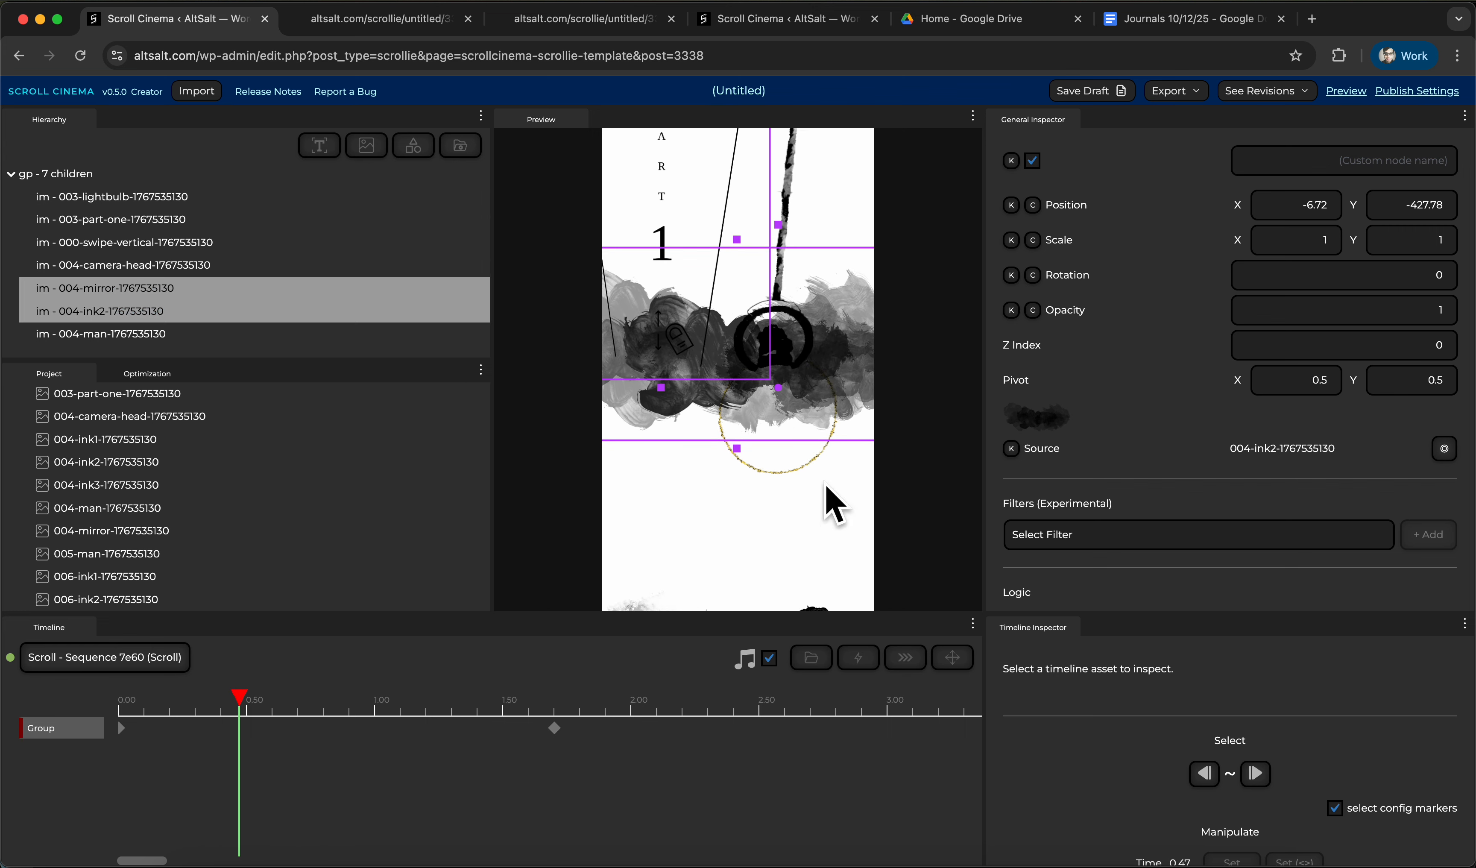
drag(834, 541, 825, 627)
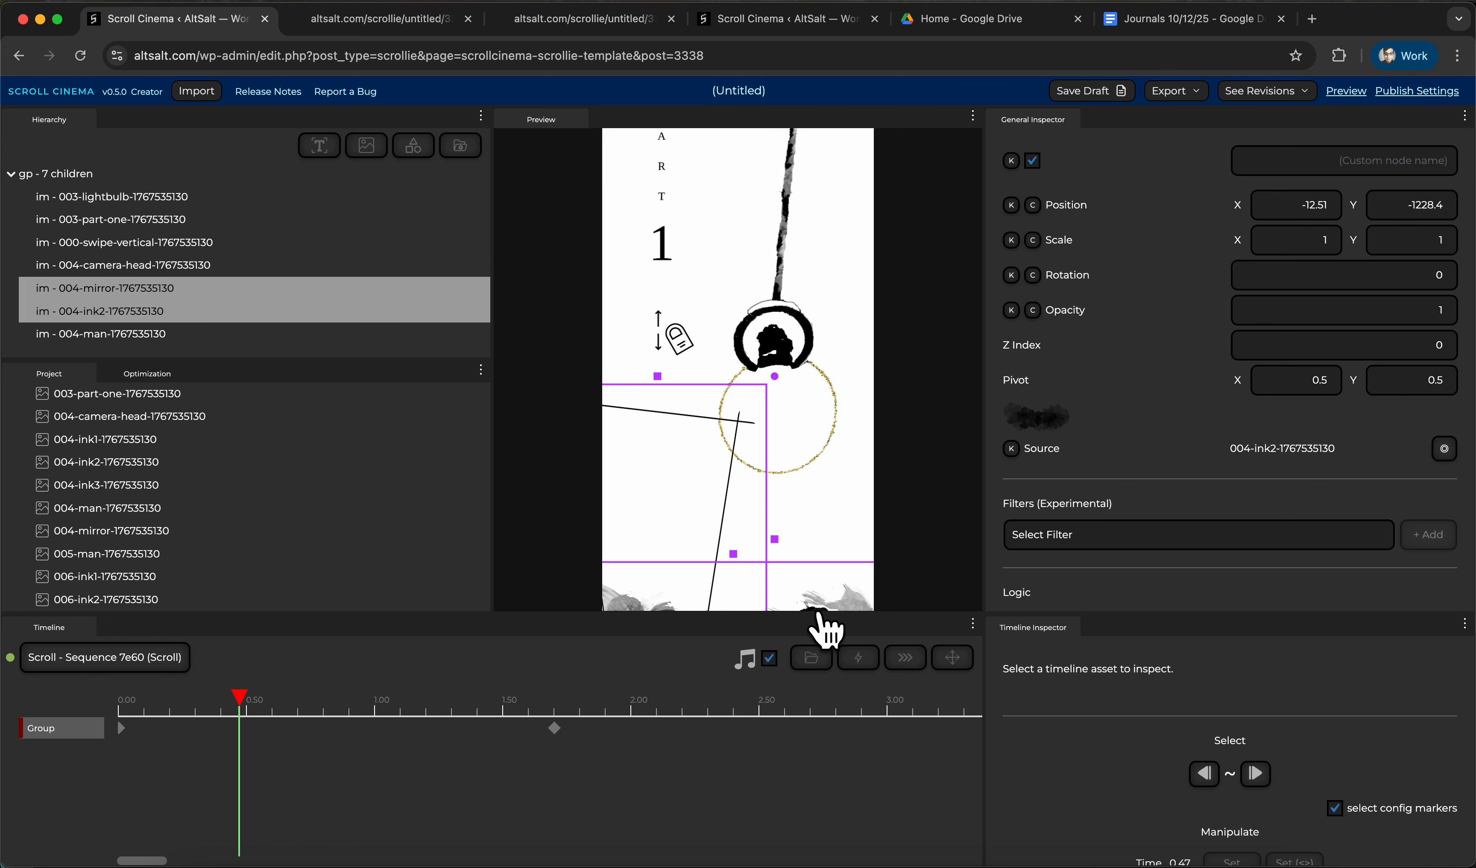
drag(672, 393, 657, 615)
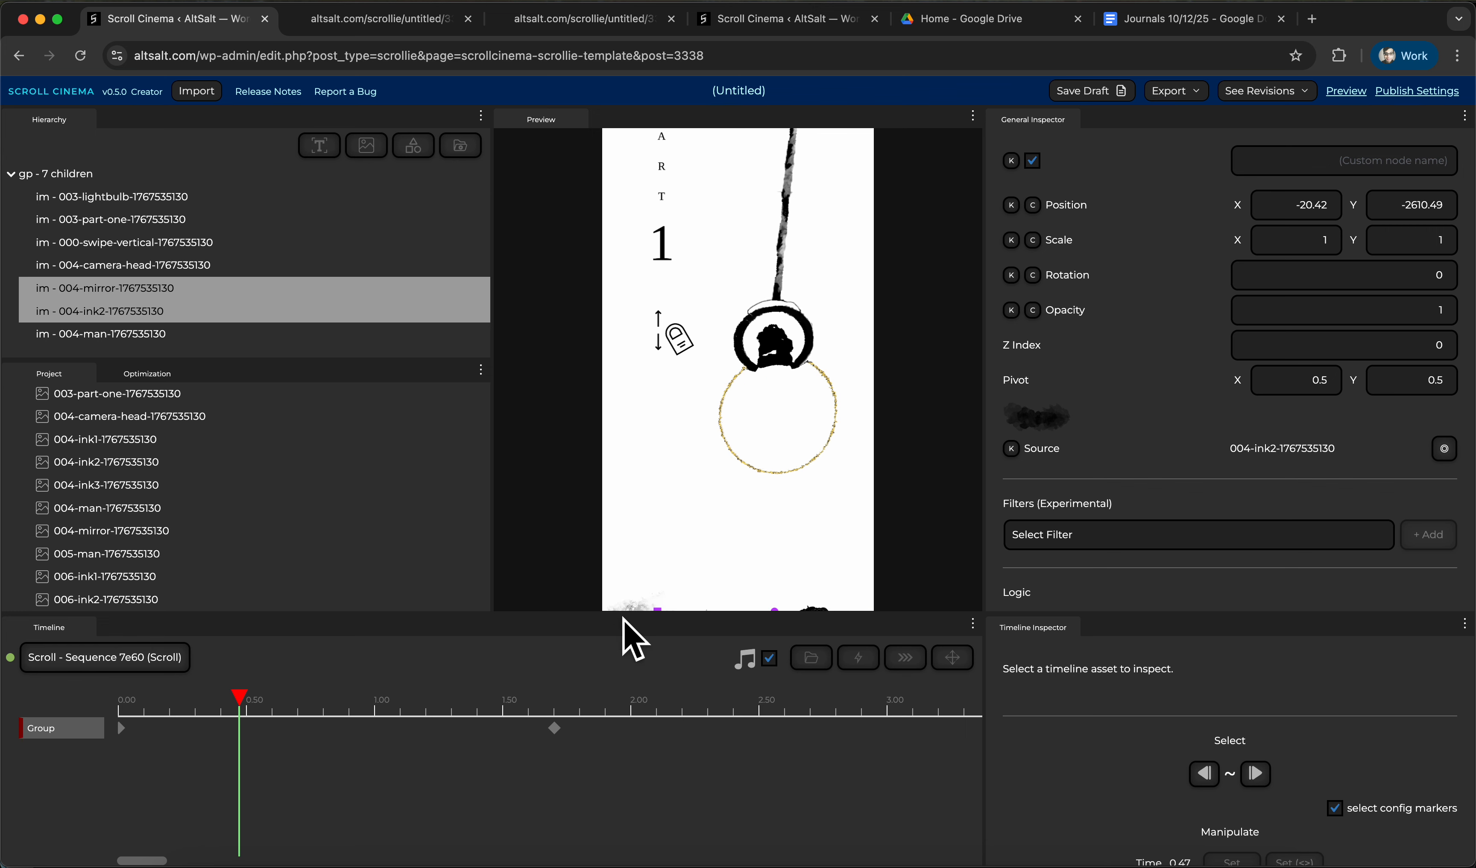
drag(239, 725, 697, 703)
drag(833, 567, 811, 497)
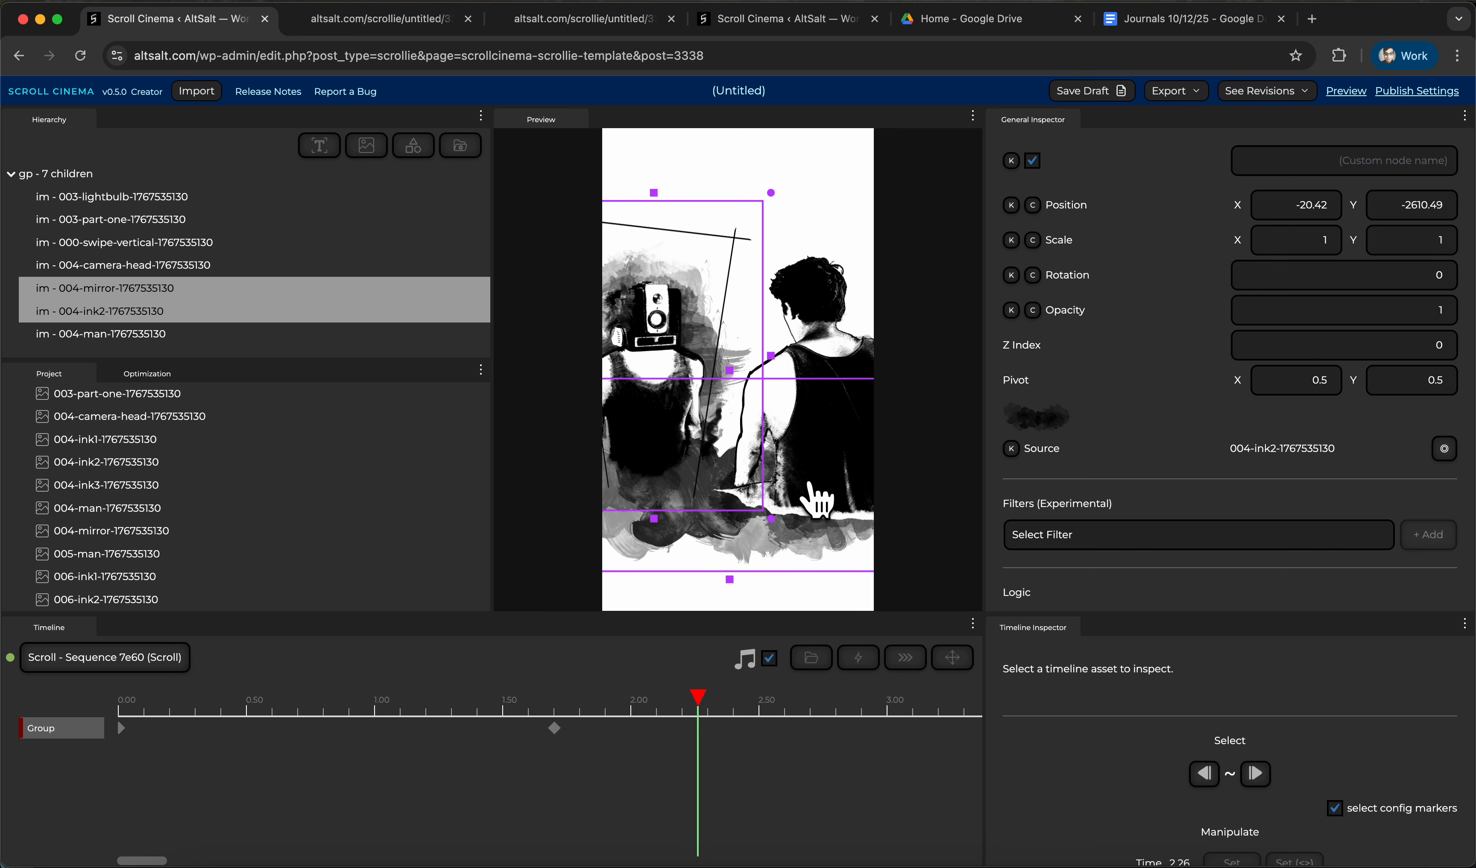
Reorder the group so 004-man comes directly after 004-camera-head, ahead of 004-mirror and 004-ink2
drag(197, 332, 218, 278)
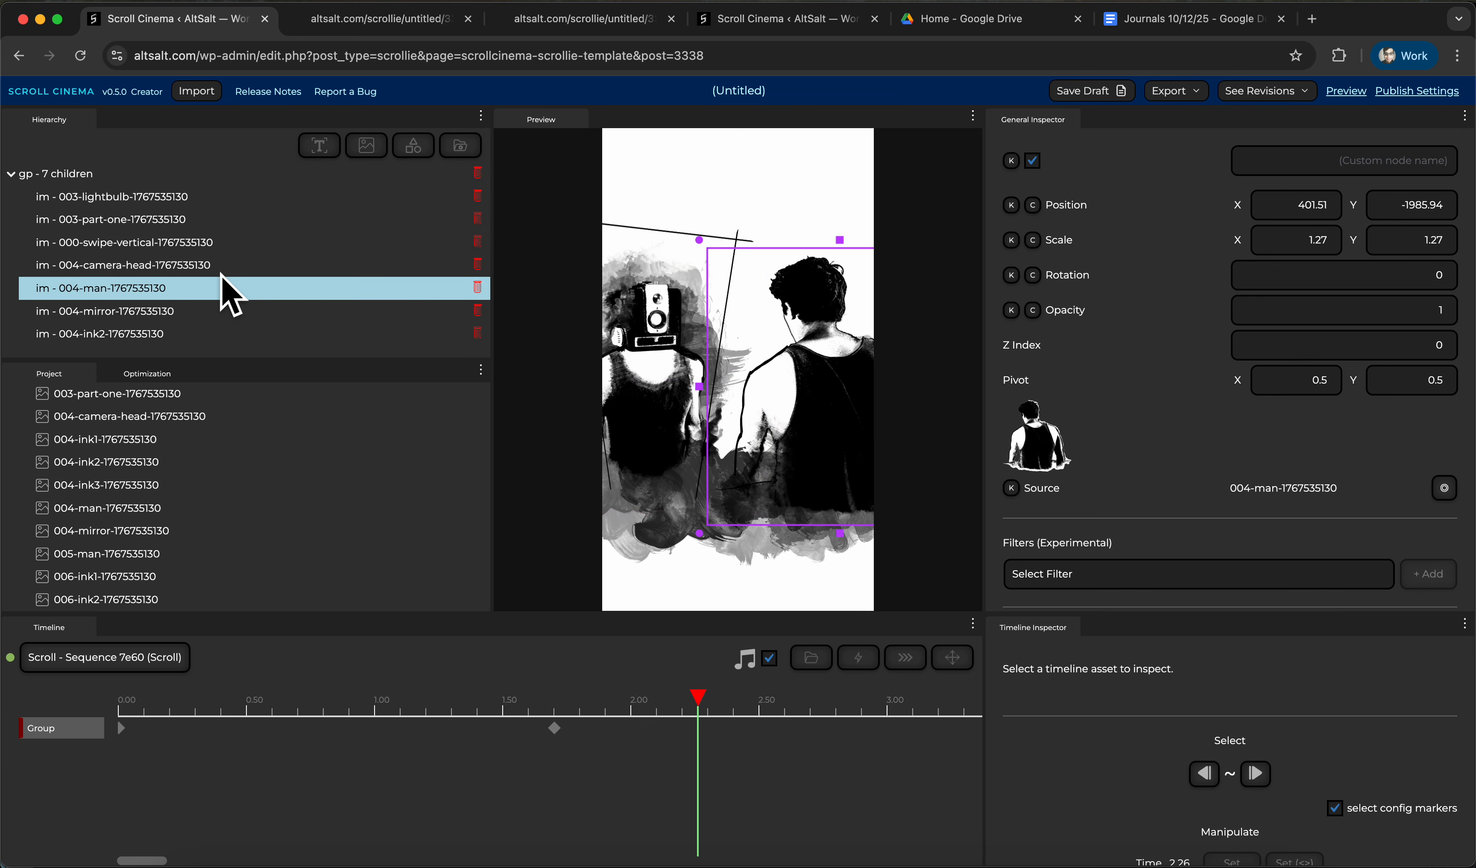
click(192, 311)
click(197, 329)
click(195, 315)
click(198, 329)
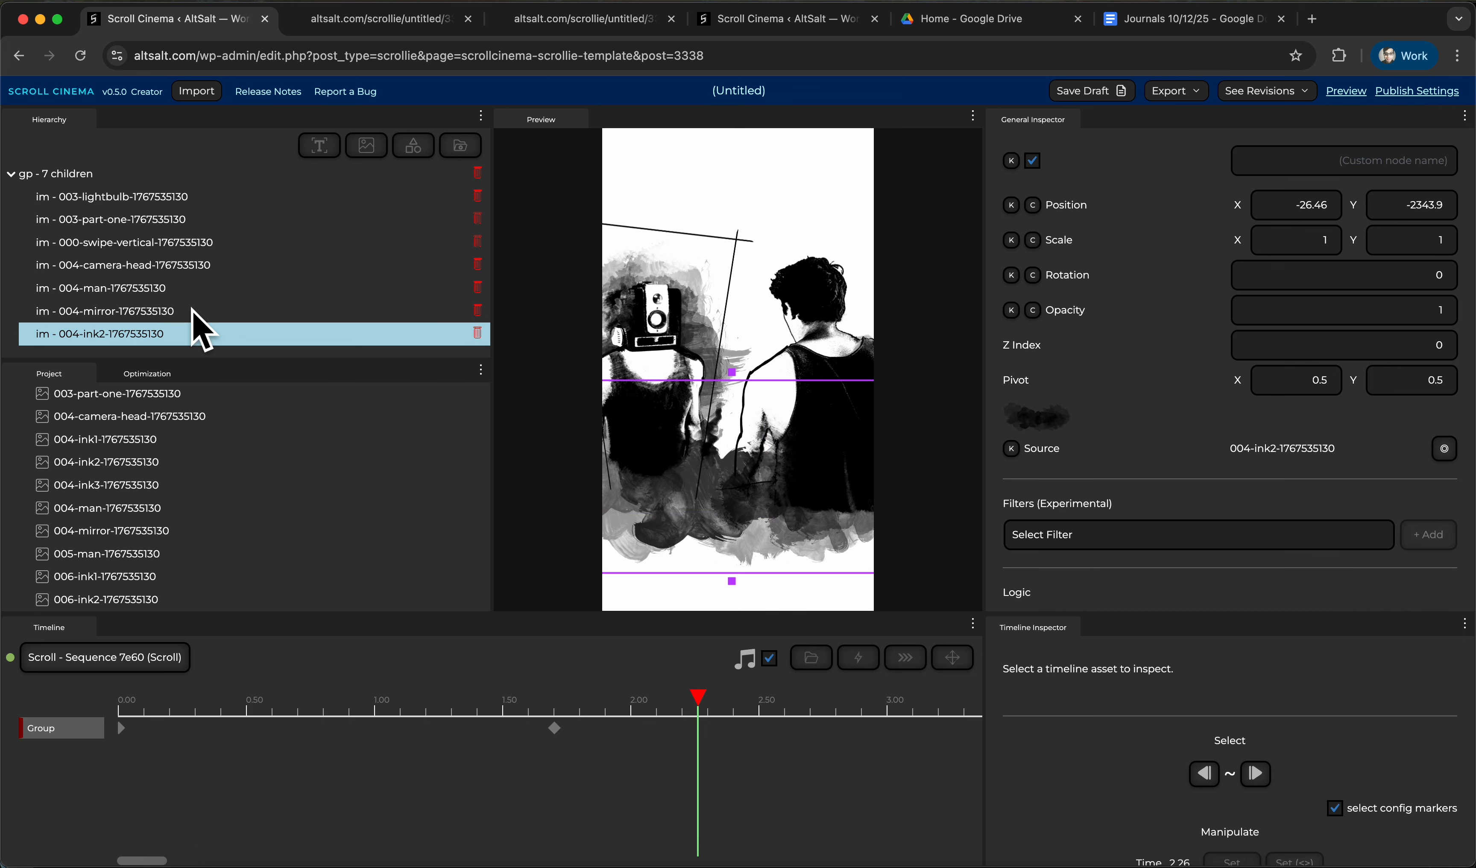
Set the timeline playhead to 3.40
drag(555, 686, 896, 748)
scroll(745, 736, down, 5)
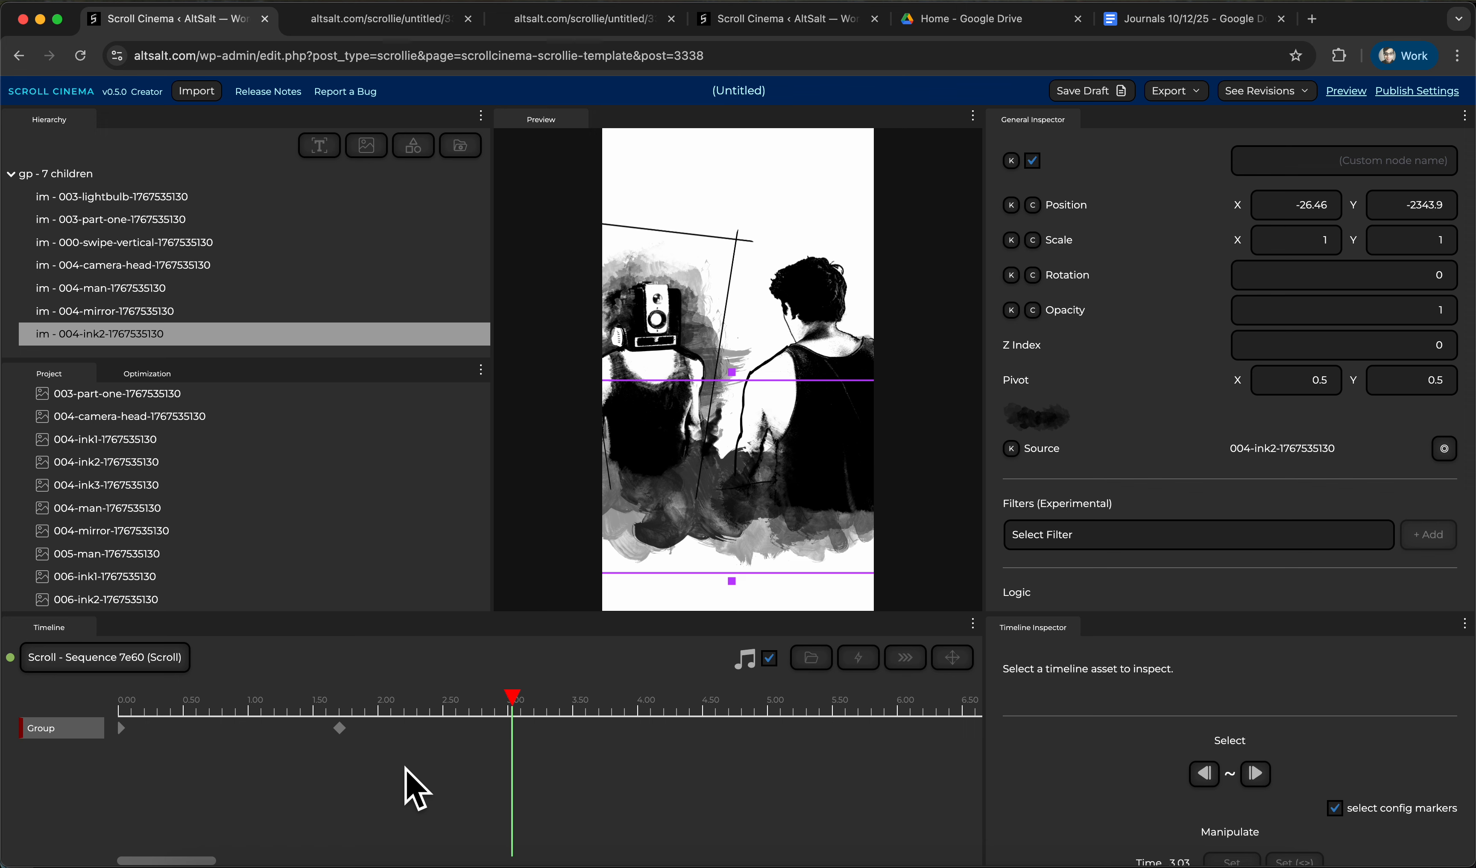
scroll(486, 828, up, 2)
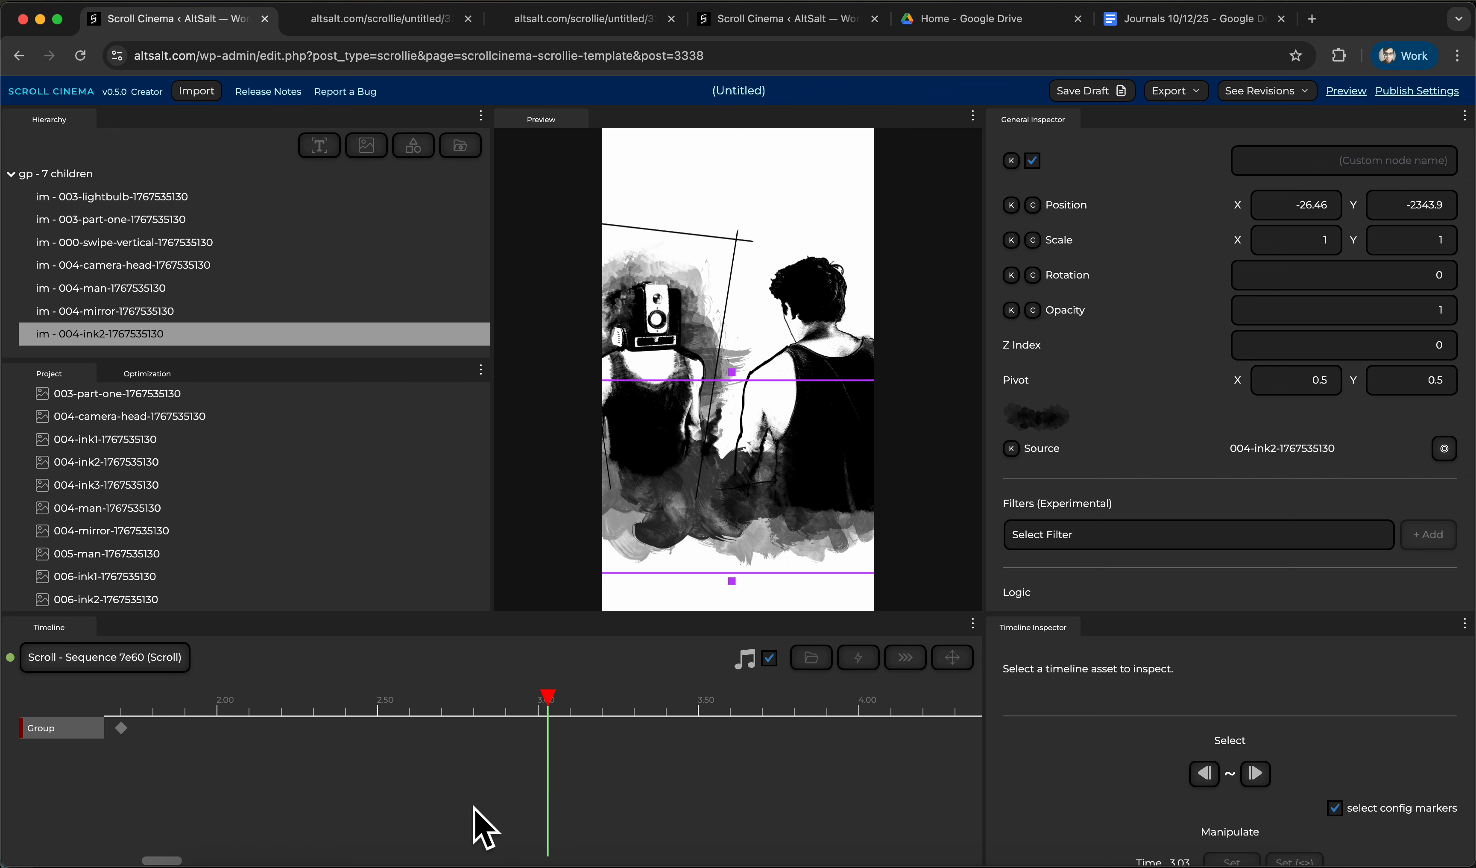
scroll(486, 829, right, 5)
scroll(472, 806, up, 5)
scroll(472, 806, down, 4)
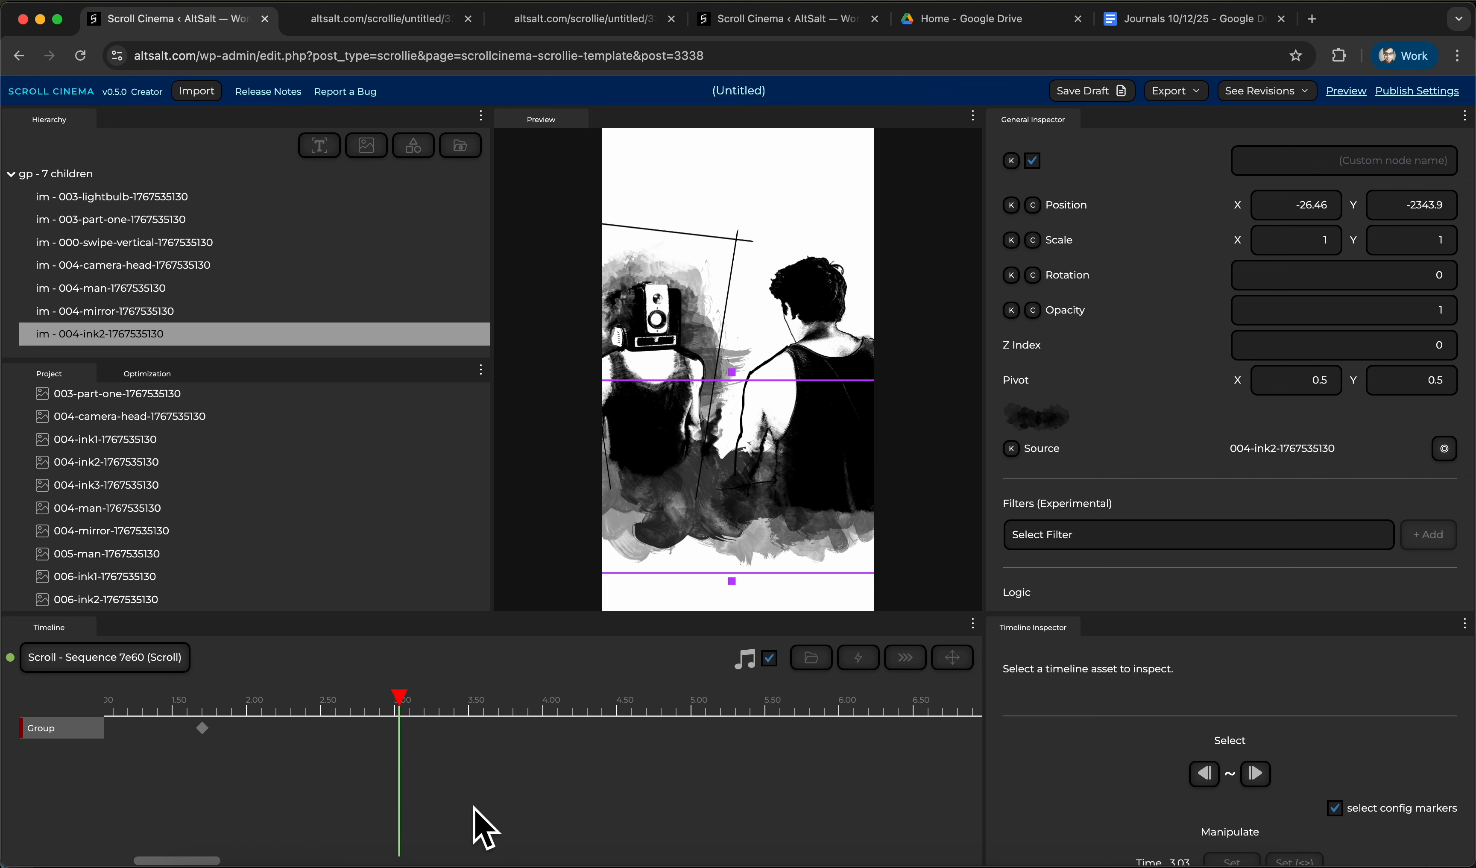
drag(189, 862, 132, 862)
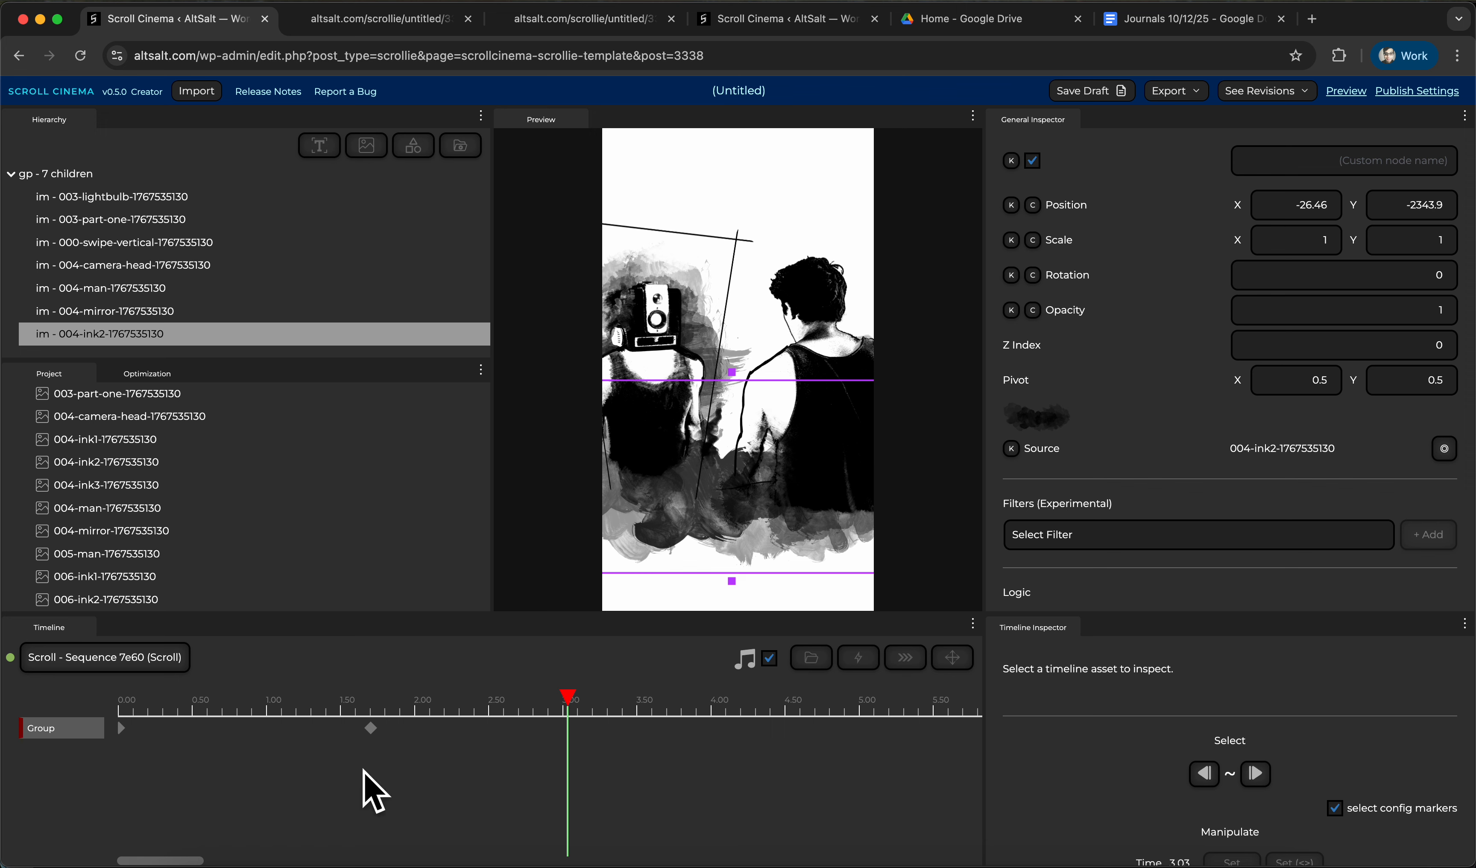
scroll(408, 766, up, 5)
scroll(408, 766, down, 3)
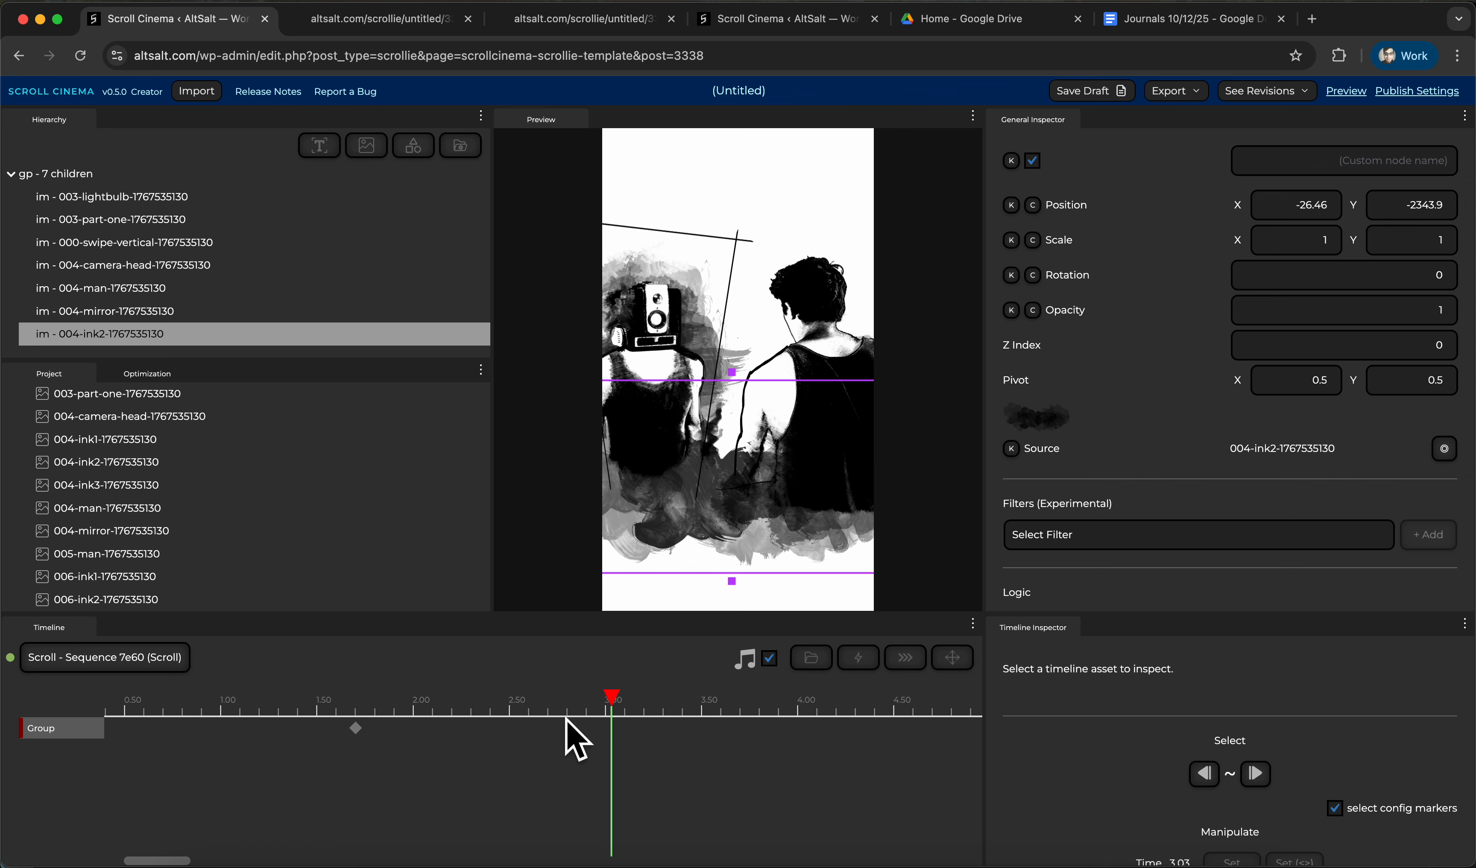
drag(566, 718, 683, 726)
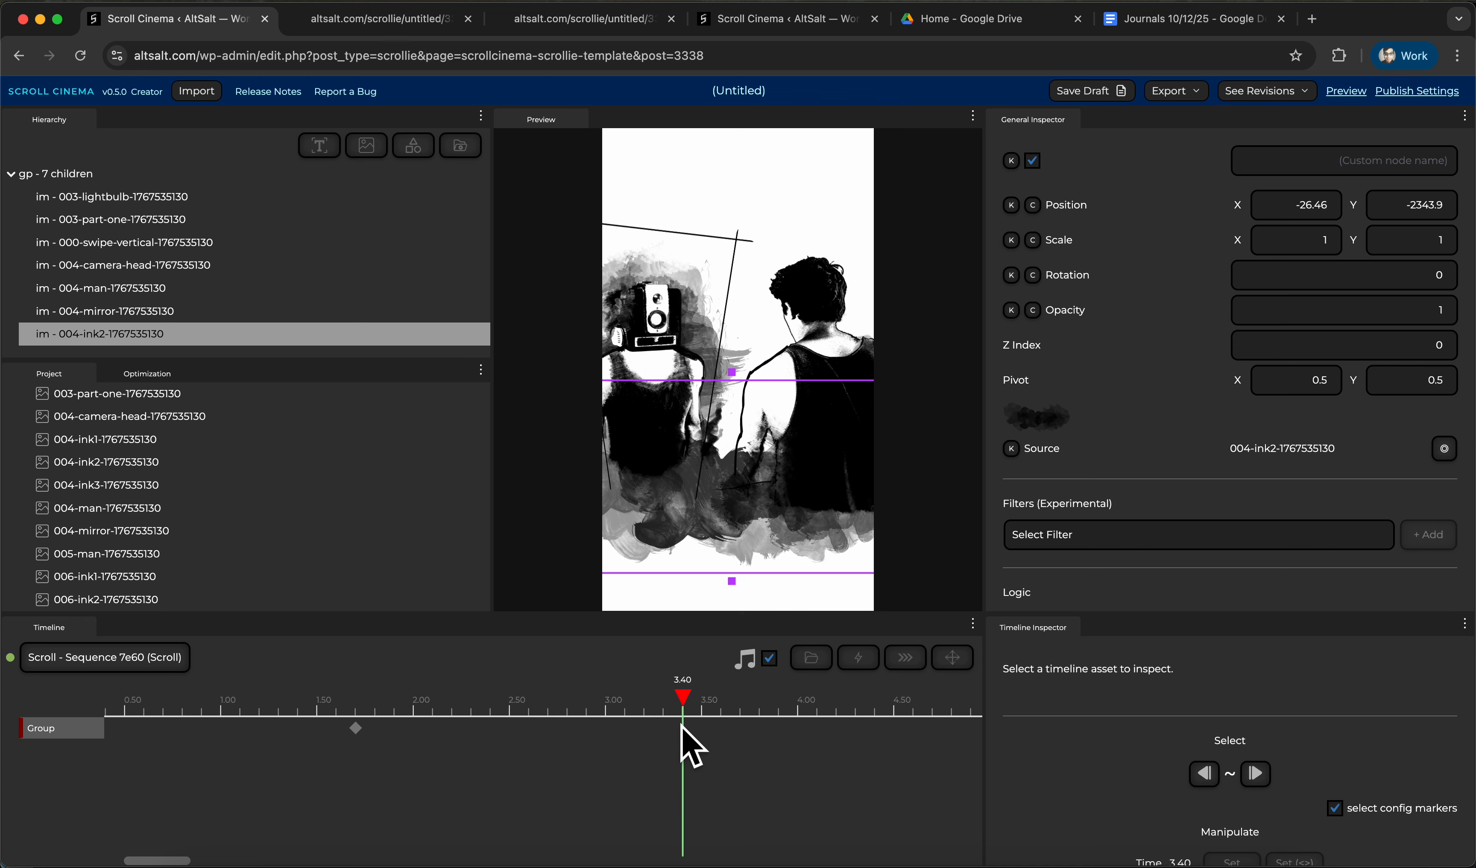
Move the group's position keyframe to time 3.40 and set its Y value to 3840
drag(358, 732, 316, 712)
click(458, 748)
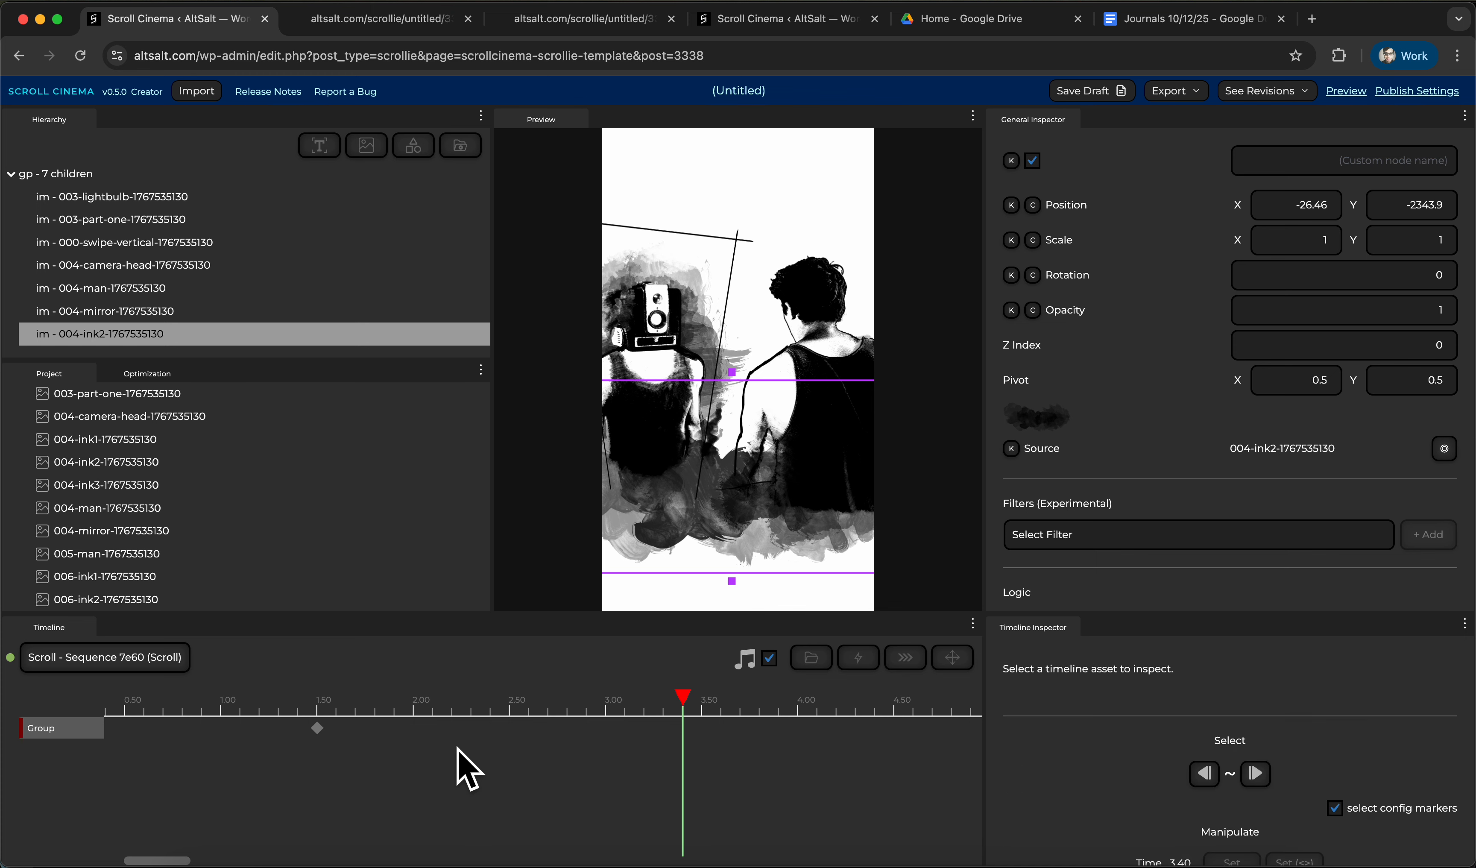
click(317, 727)
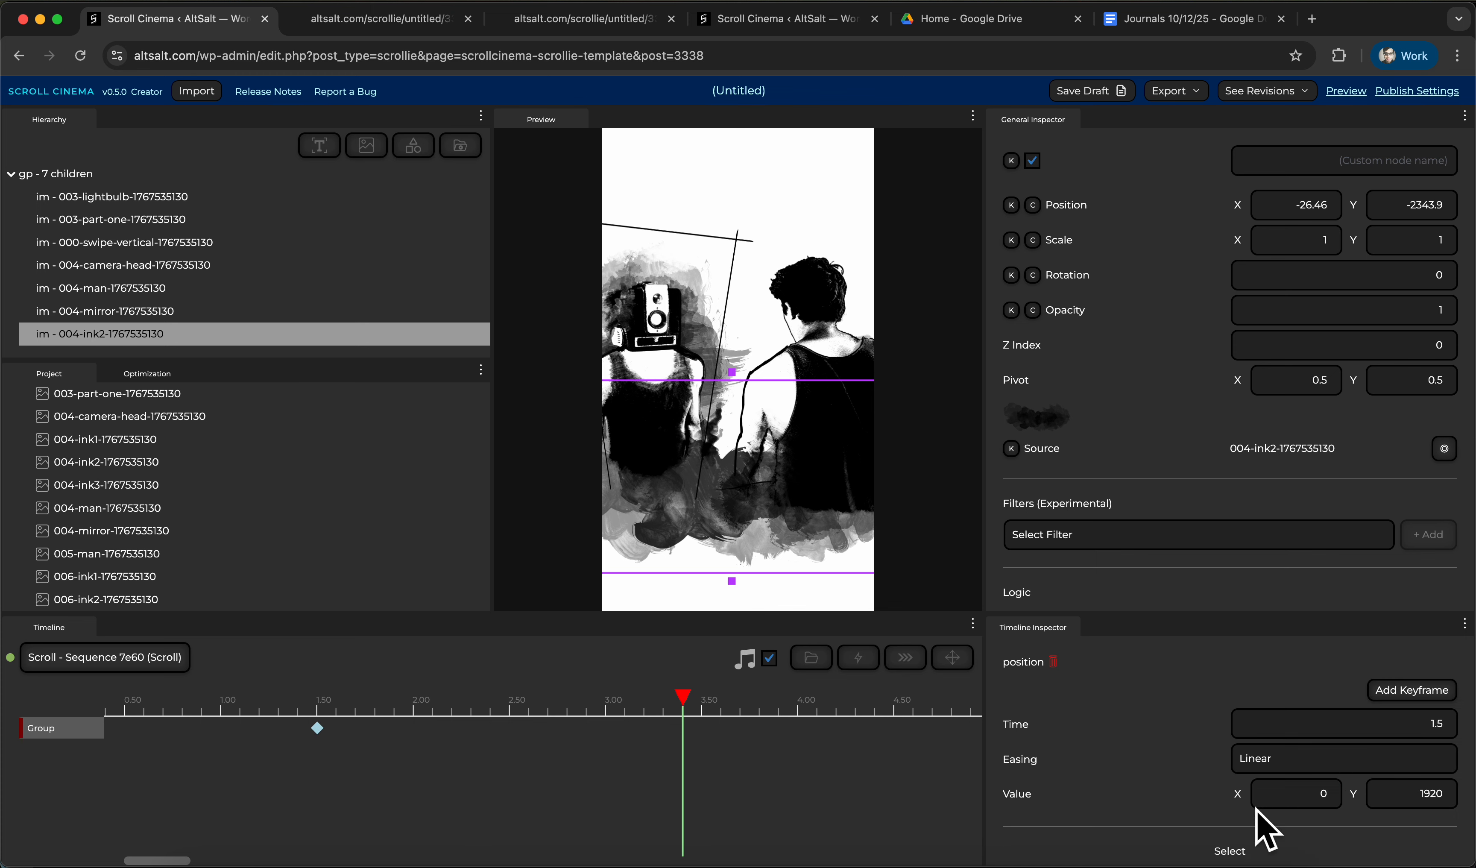
scroll(1266, 829, down, 3)
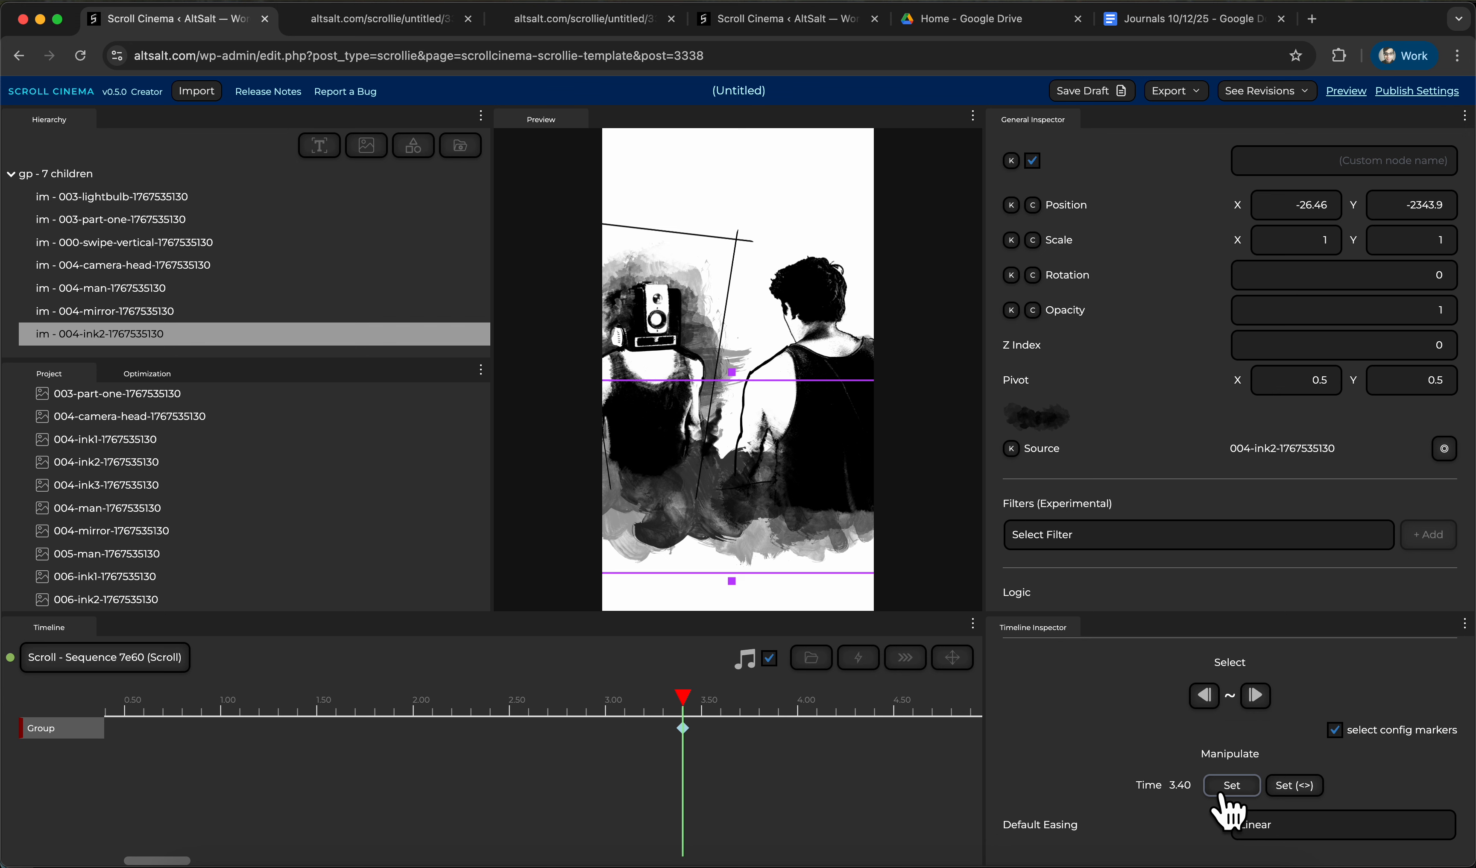
scroll(1173, 794, up, 3)
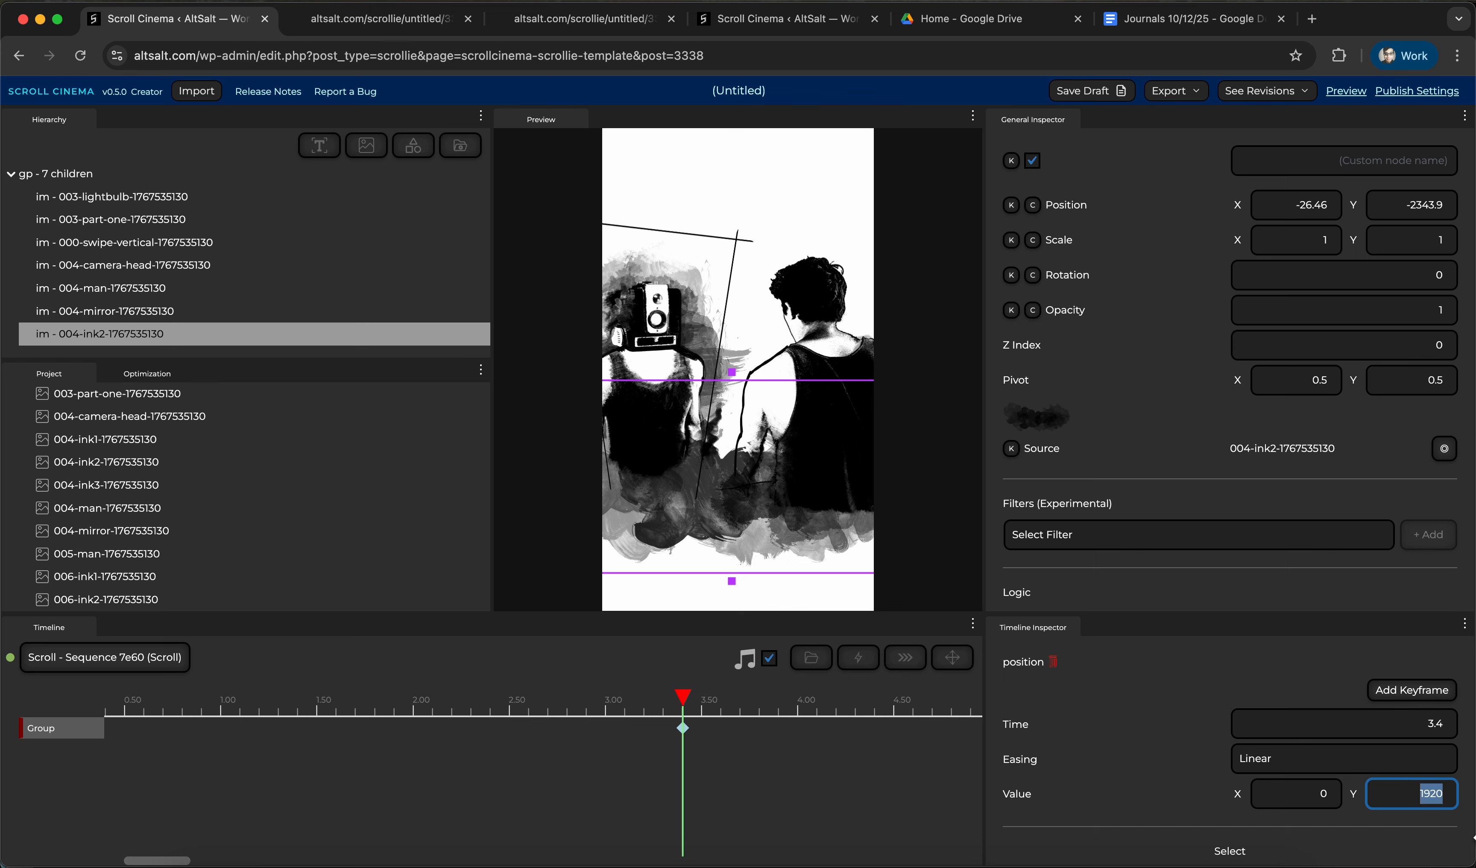
text(340)
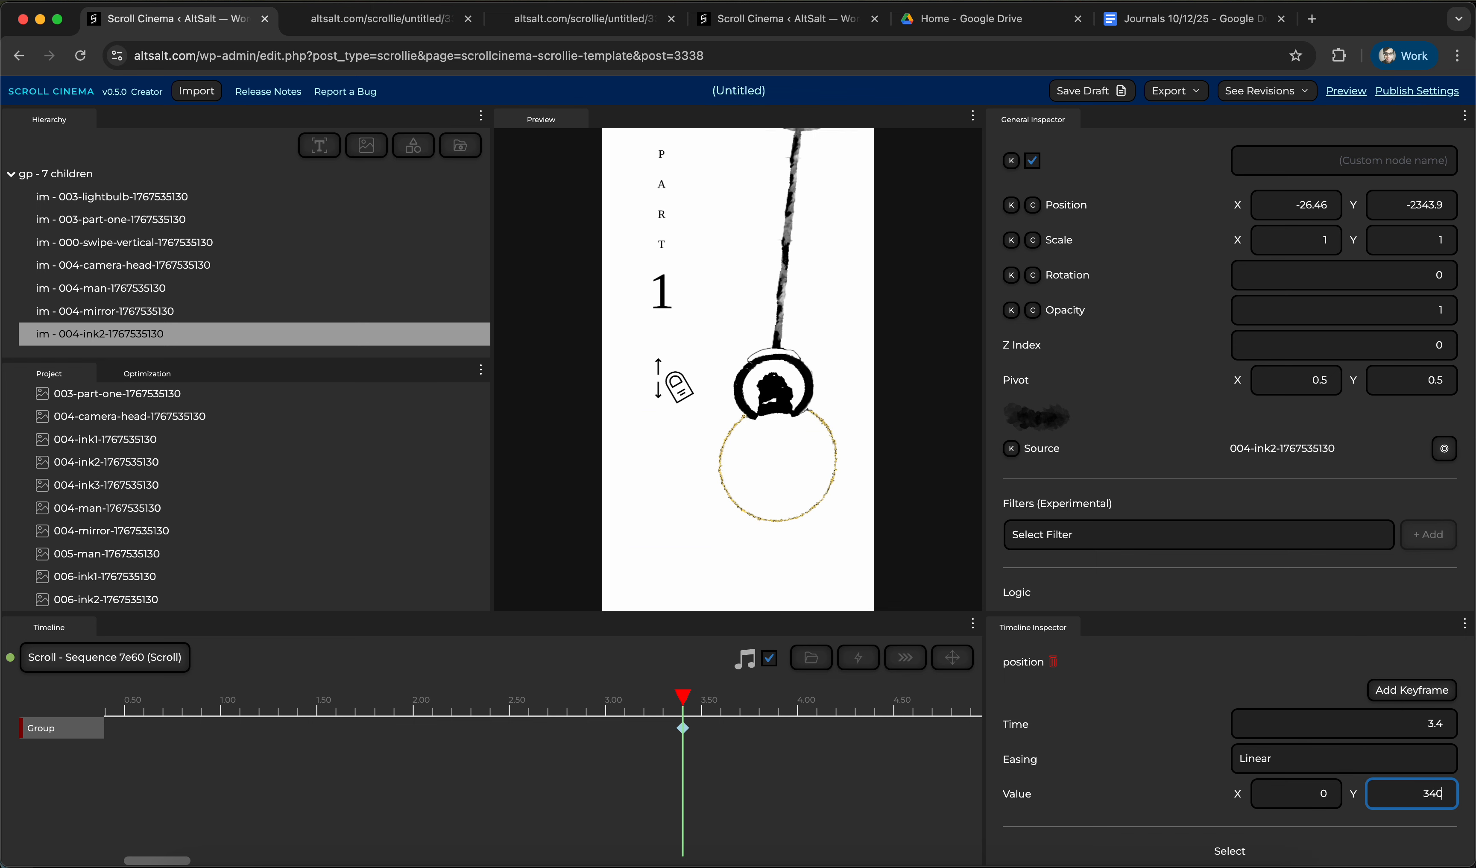
text(8)
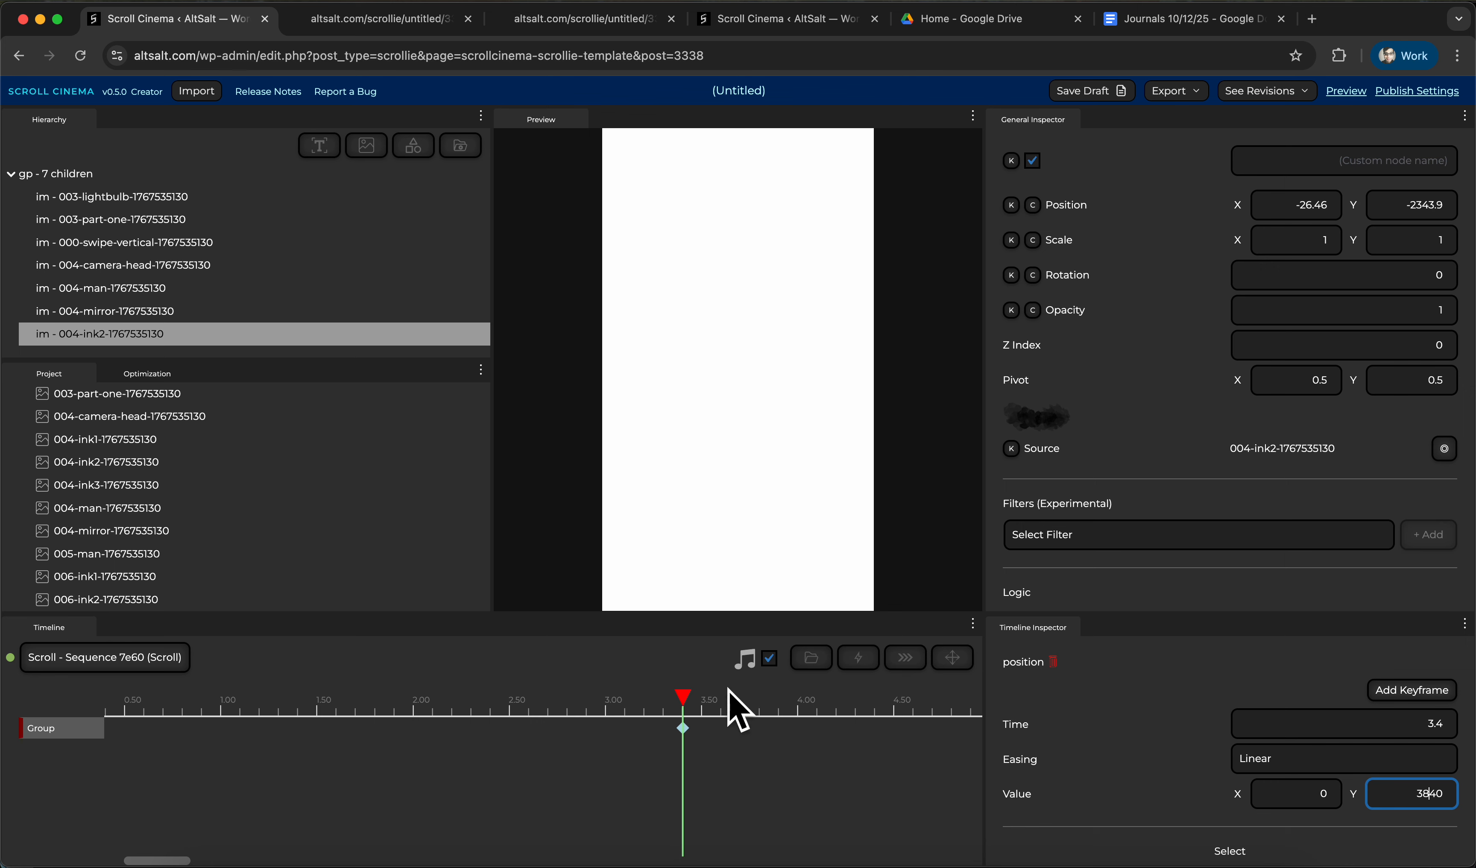
Enable position keyframing for 004-ink2 and add a keyframe at about 1.10 that lowers the image to Y -2420.41
drag(683, 711, 330, 718)
scroll(321, 340, down, 1)
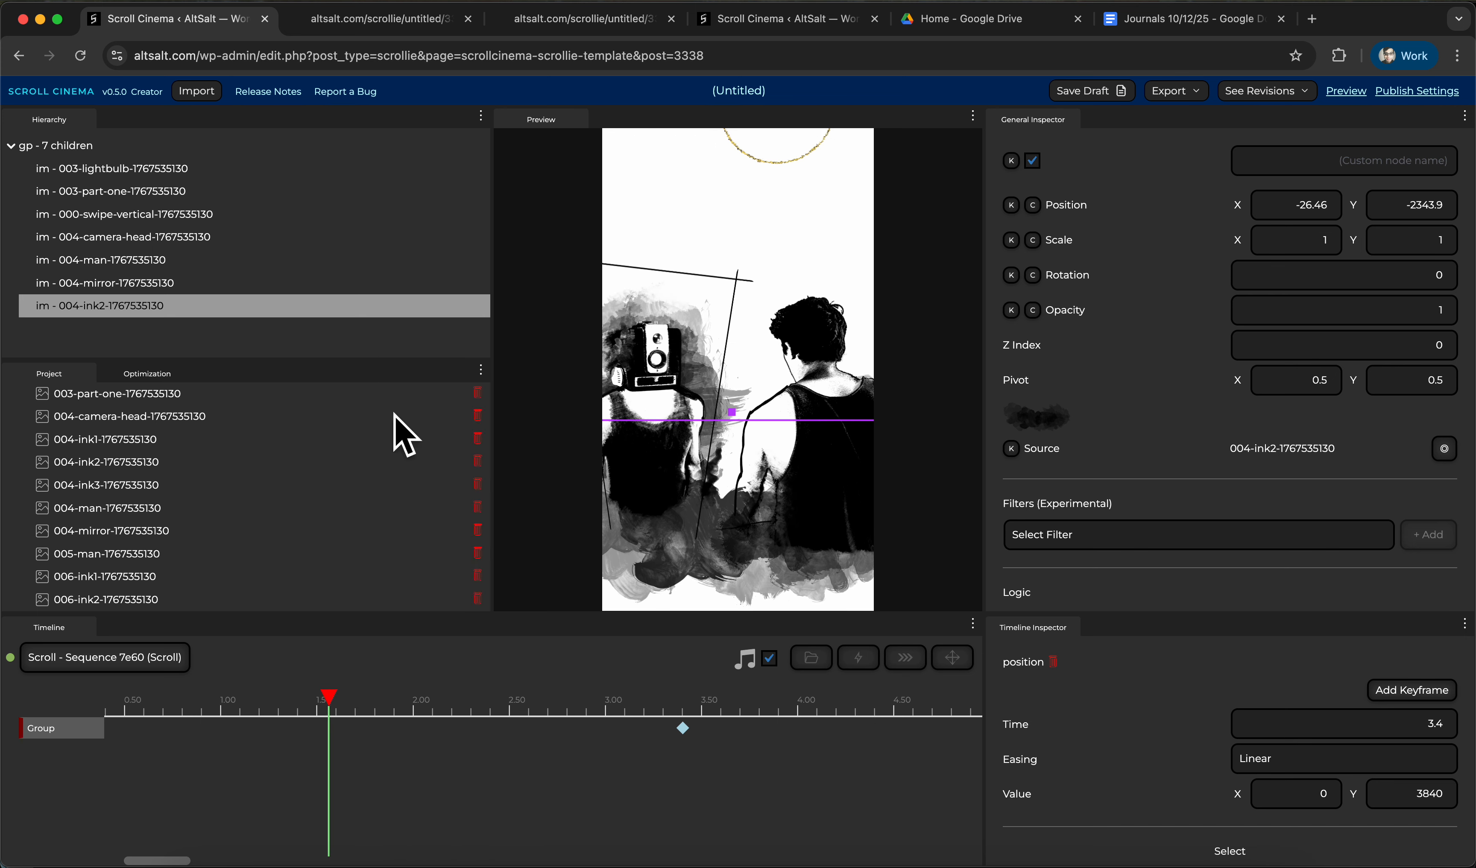
click(1012, 205)
drag(328, 696, 246, 683)
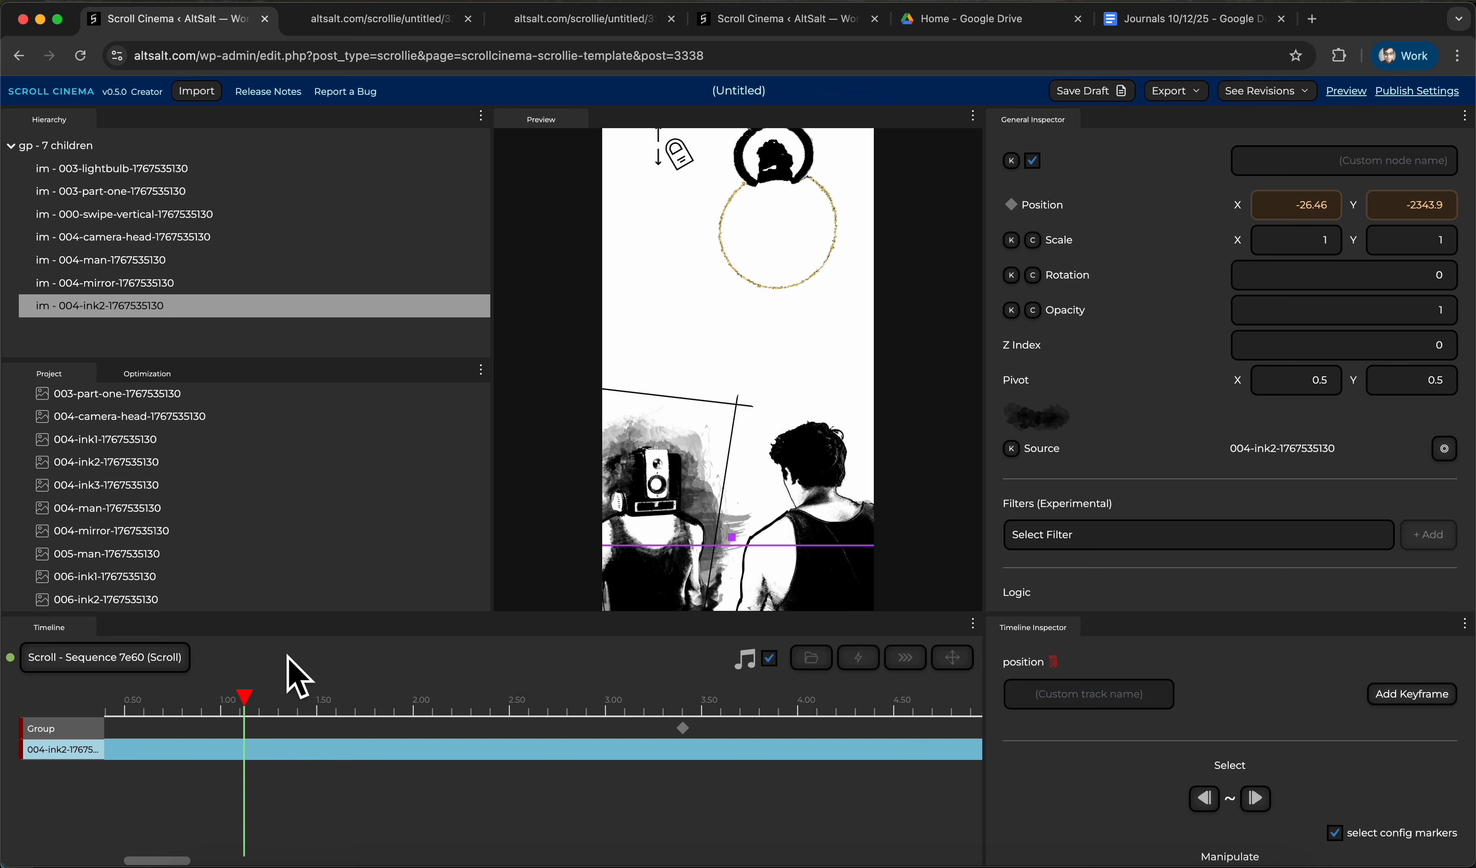
mouse_move(237, 697)
mouse_down()
mouse_move(323, 693)
mouse_move(238, 691)
mouse_up()
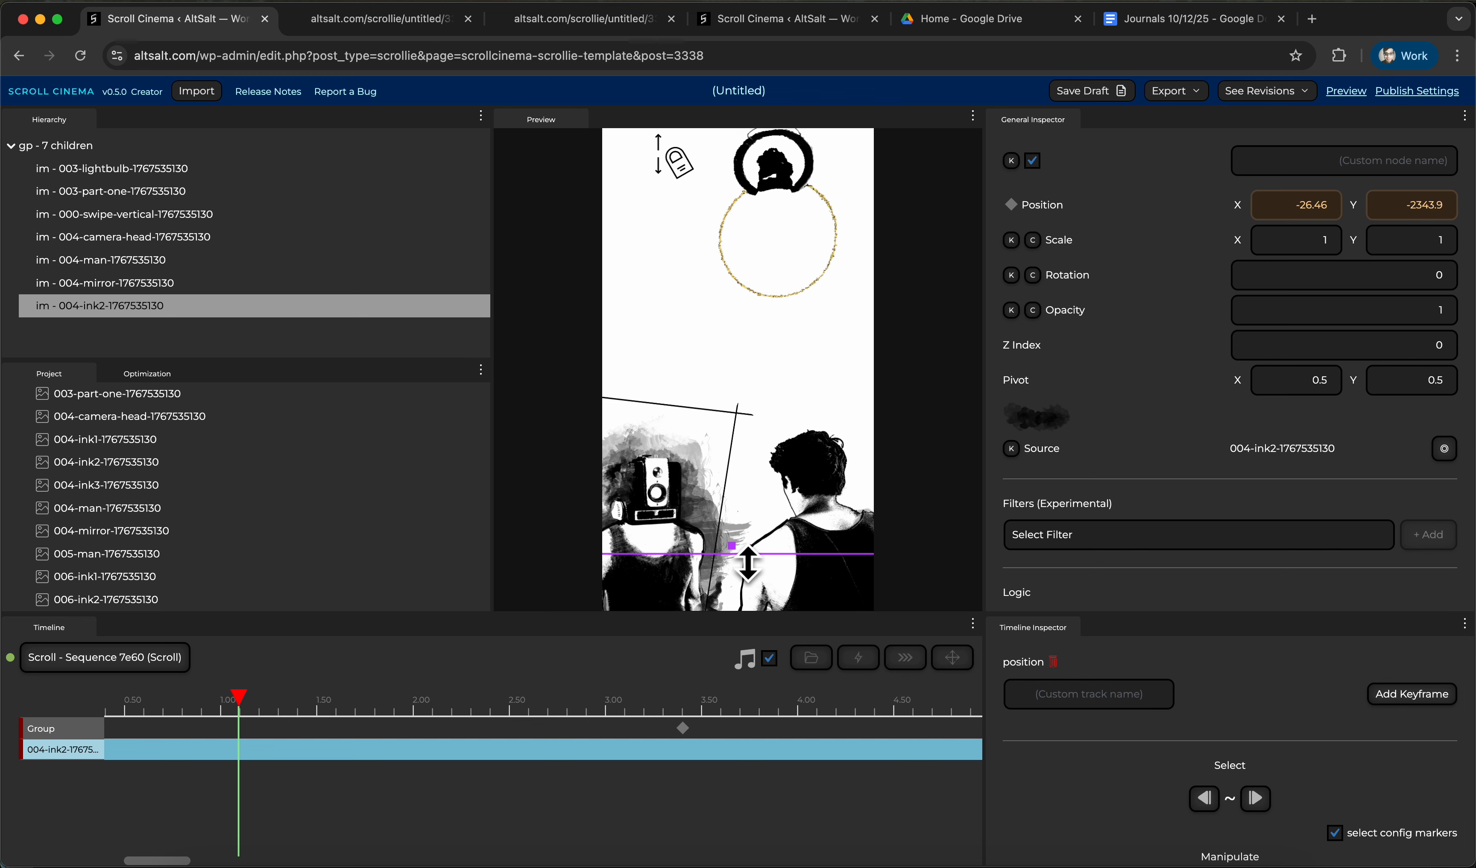
drag(748, 563, 749, 581)
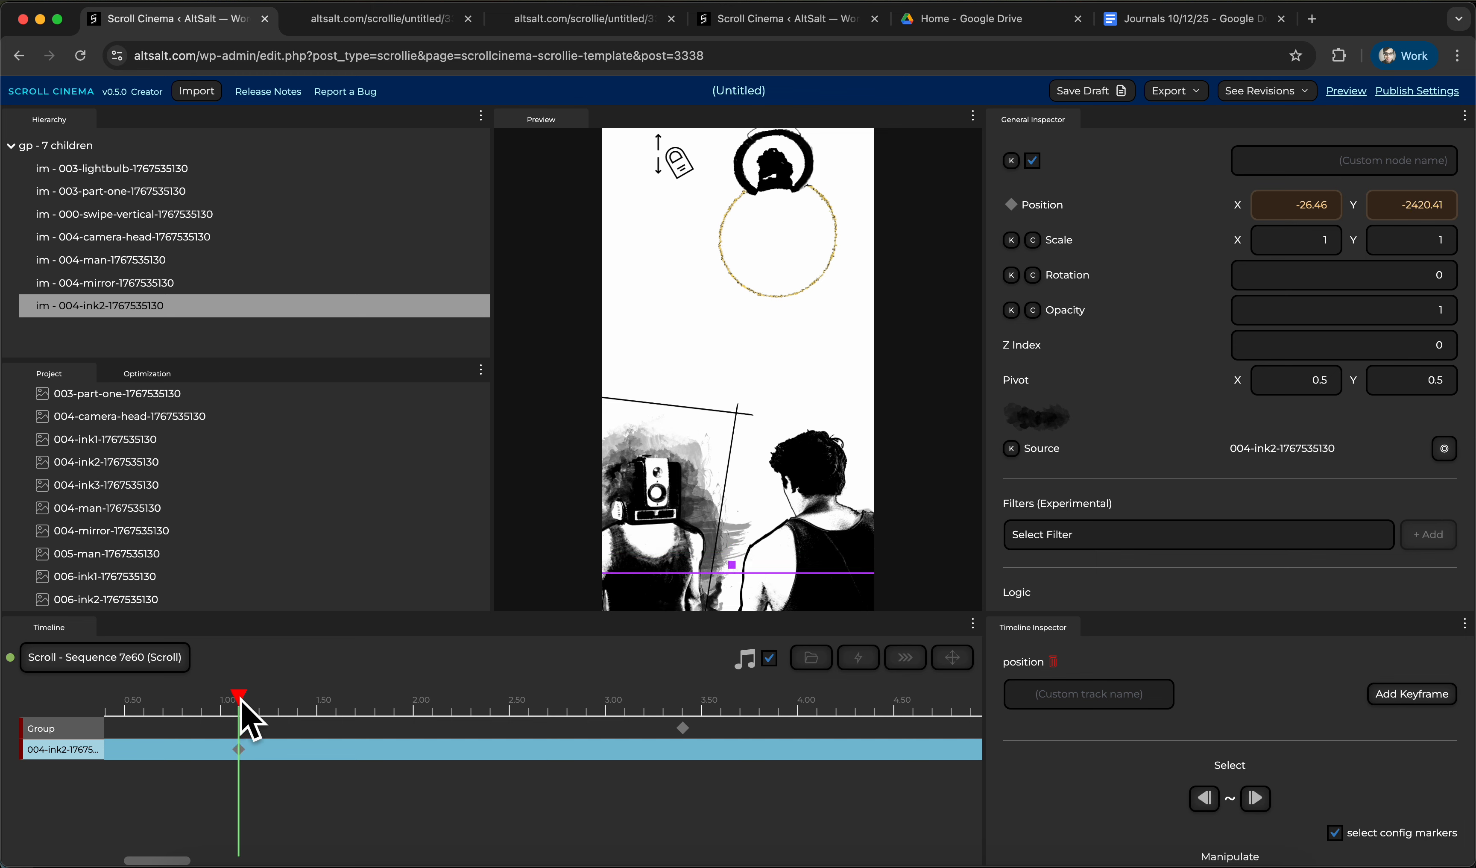
Add a second 004-ink2 position keyframe at 3.30 with Y -2300.41, and preview the movement between both keyframes
drag(238, 694, 664, 697)
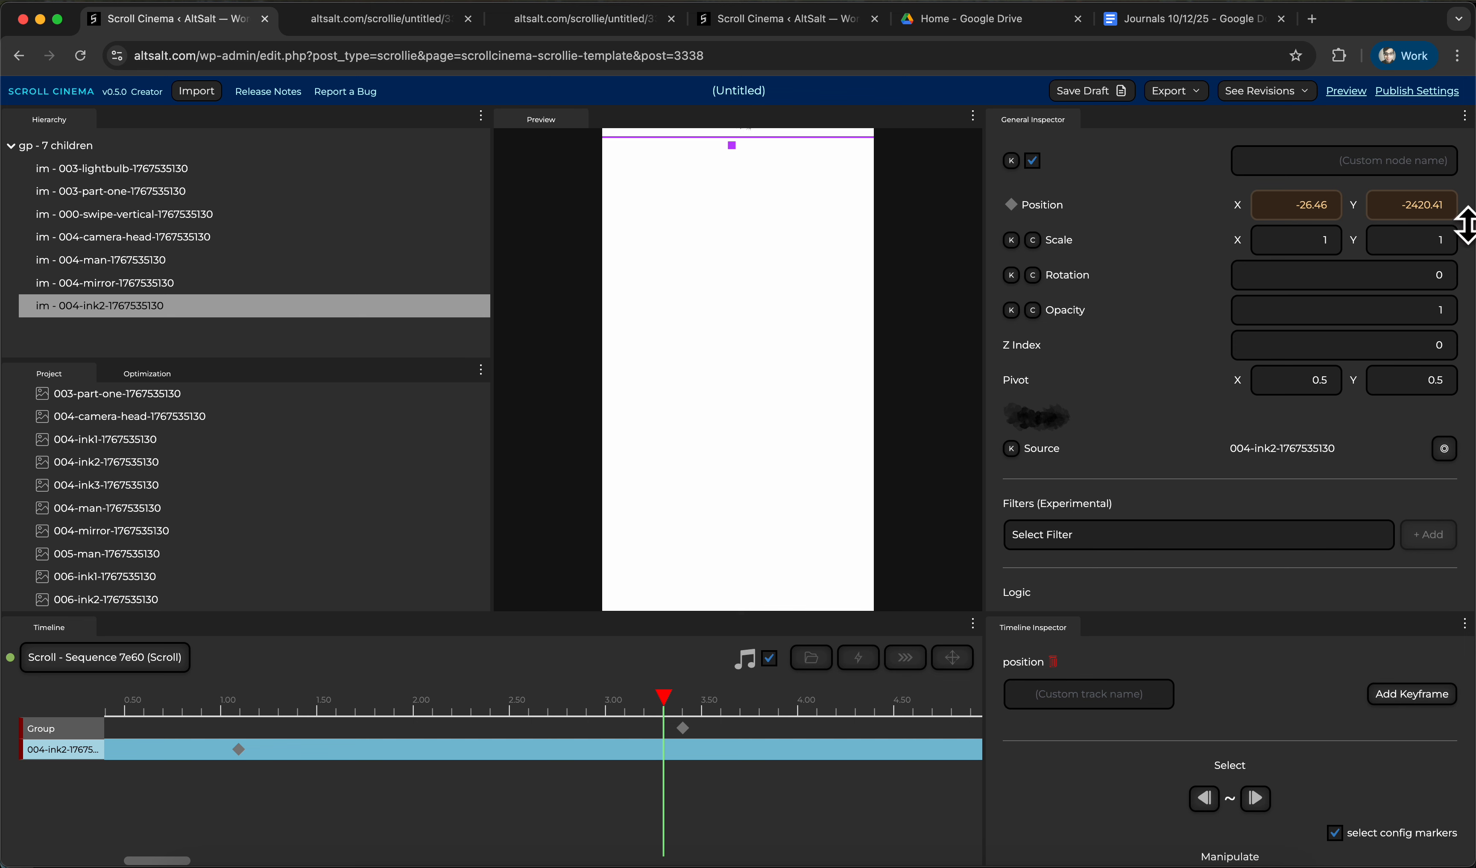
drag(1465, 224, 1462, 200)
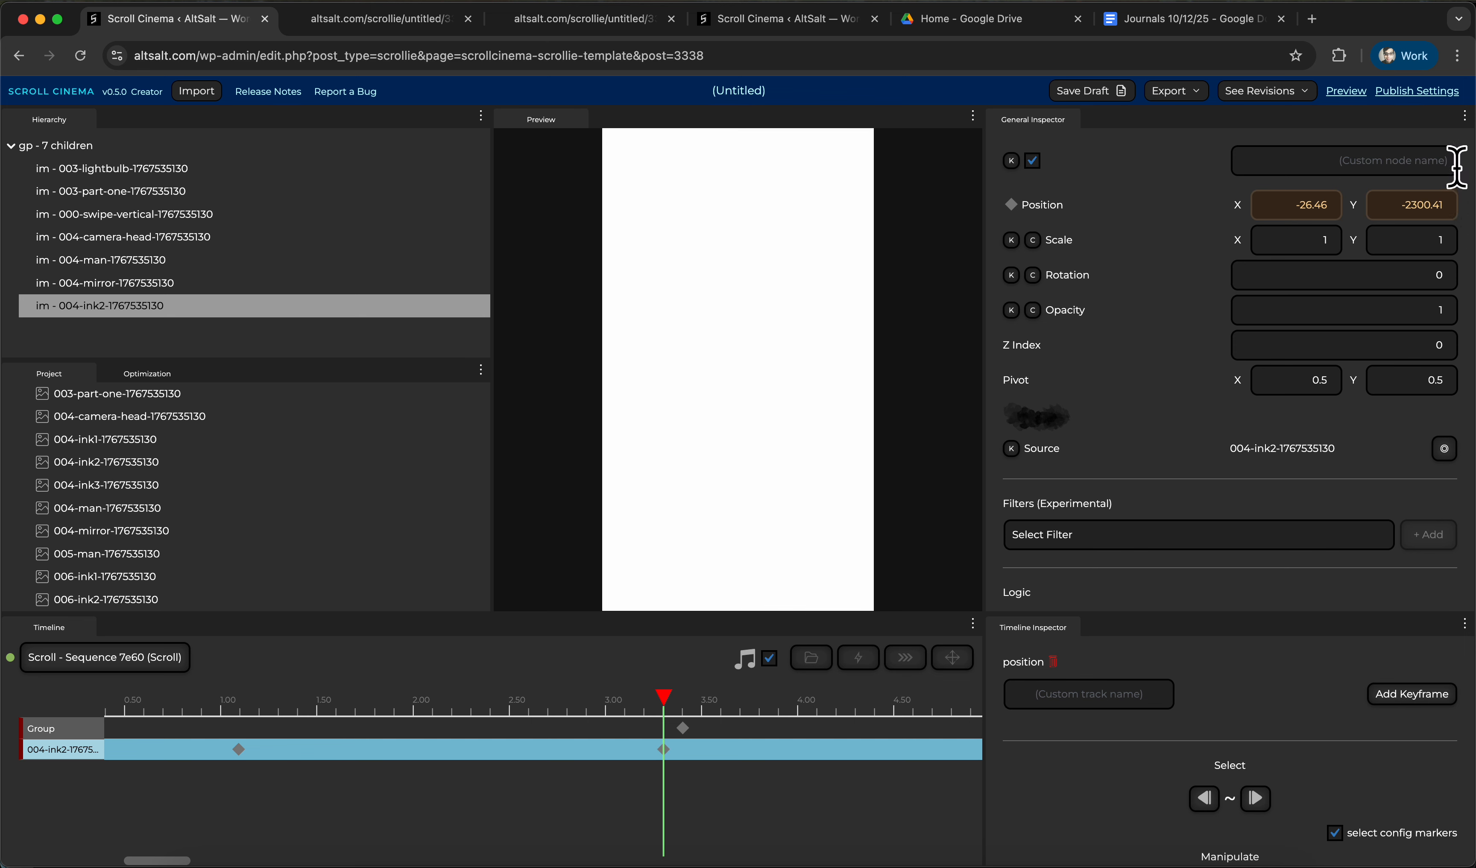
mouse_move(656, 695)
mouse_down()
mouse_move(464, 687)
mouse_move(353, 661)
mouse_up()
drag(294, 653, 455, 649)
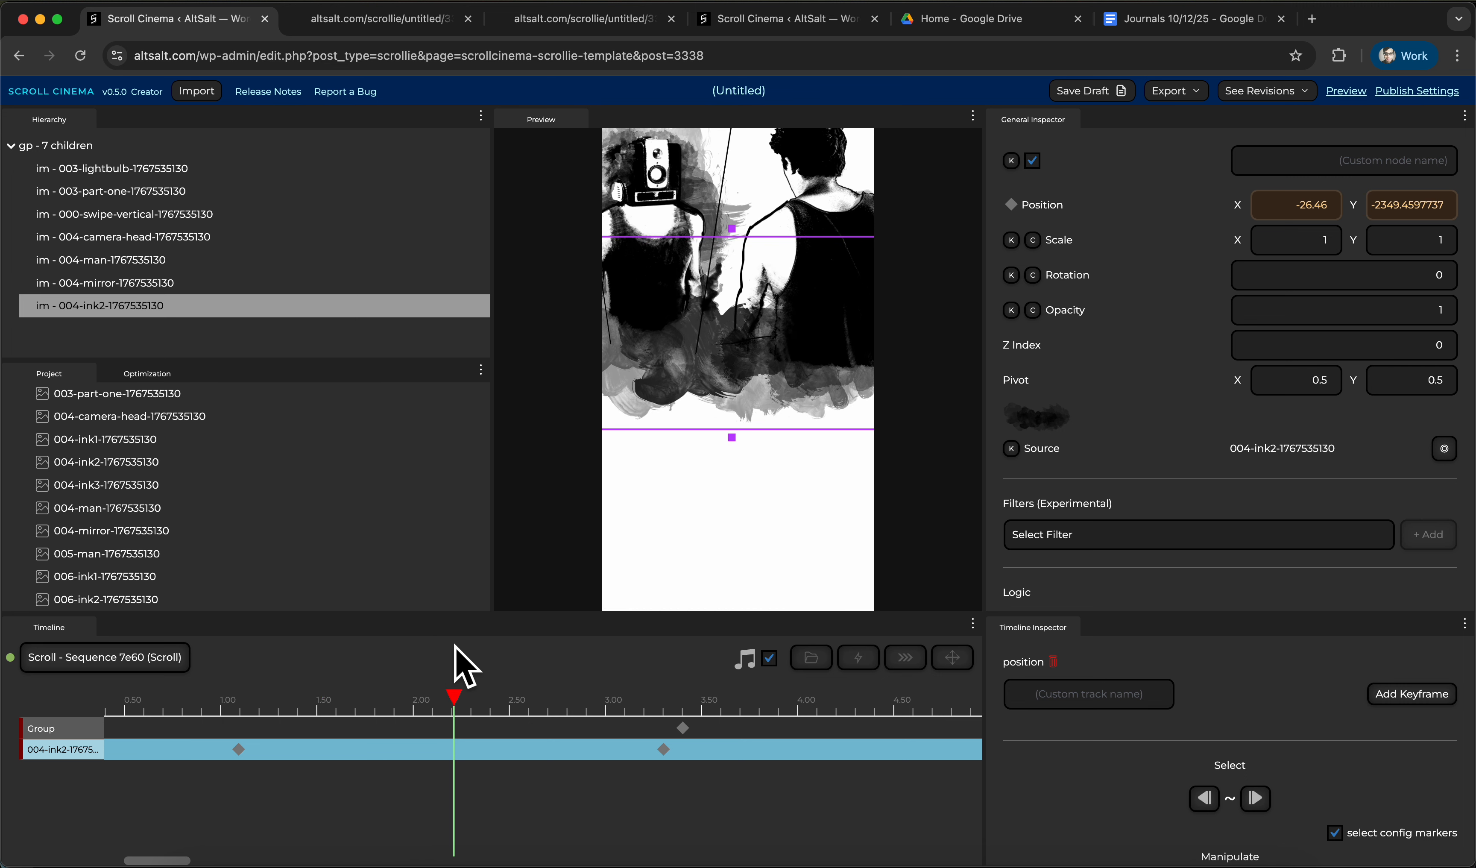
Set the 3.30 keyframe of 004-ink2 to Y -2220.41 with Ease In Out Quad easing, and preview the motion
click(664, 749)
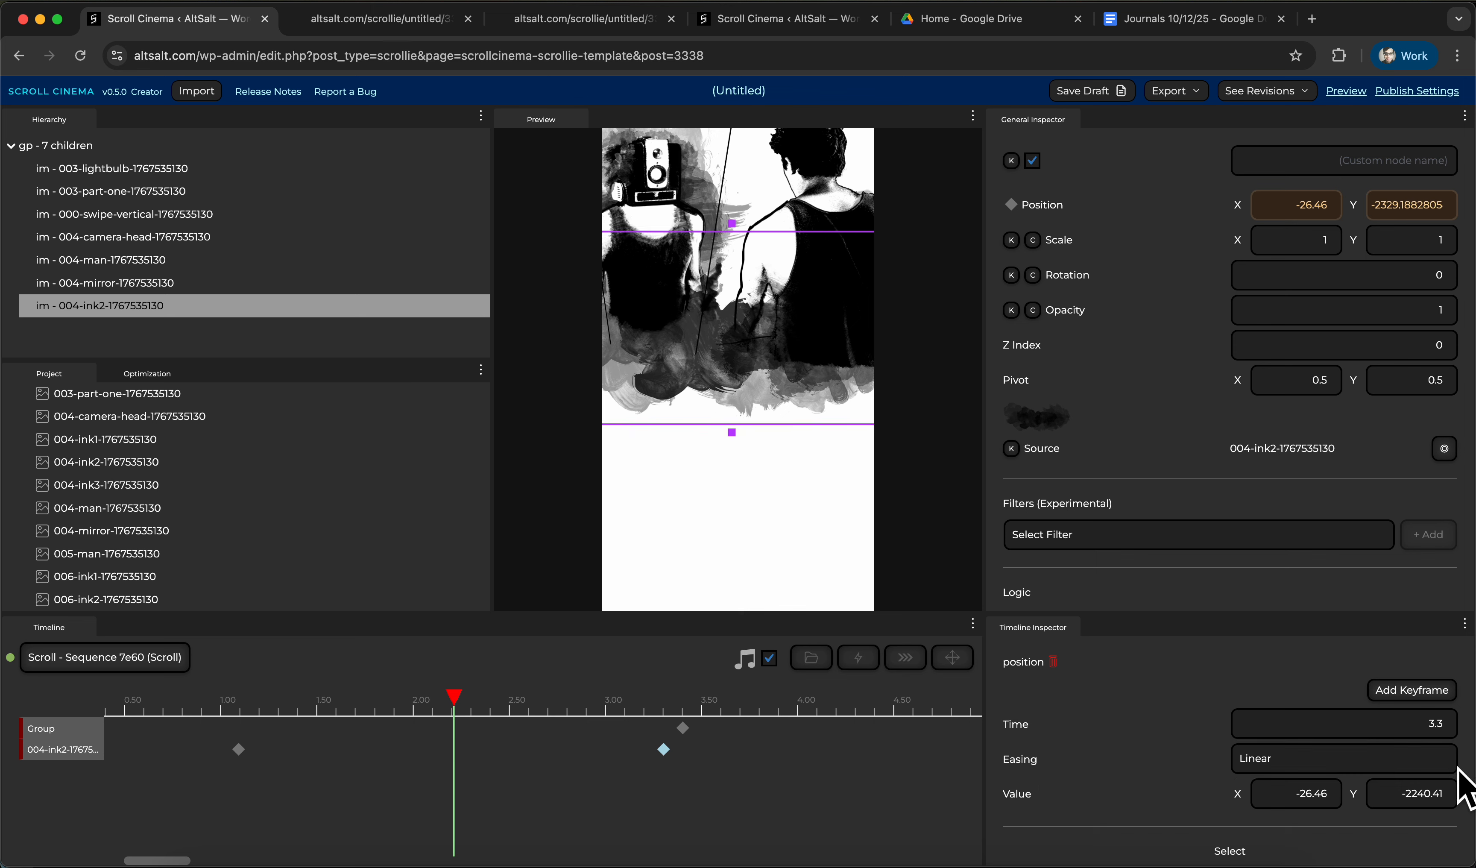
drag(503, 703, 237, 665)
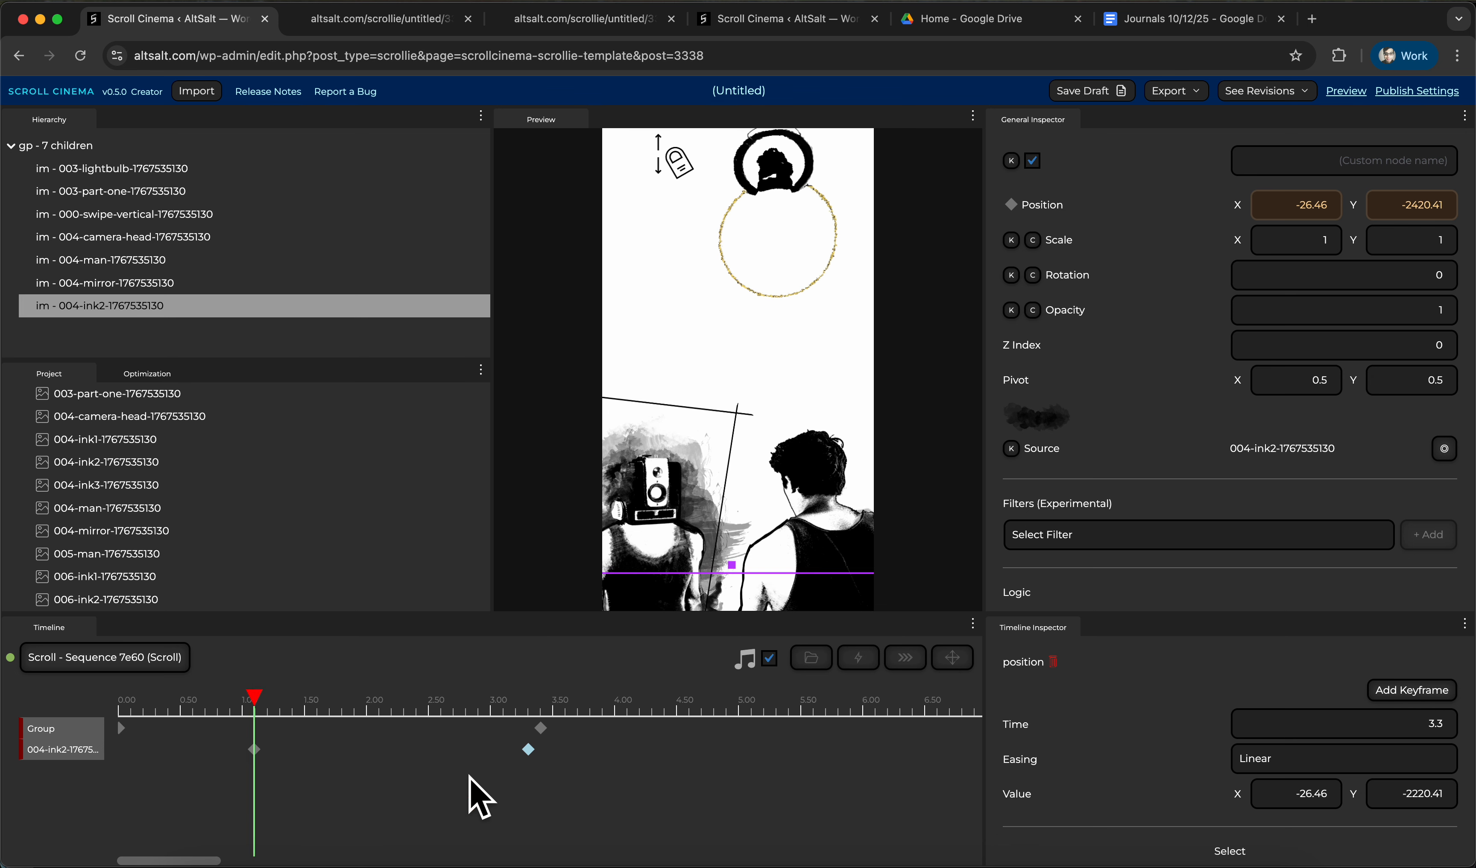
click(1289, 757)
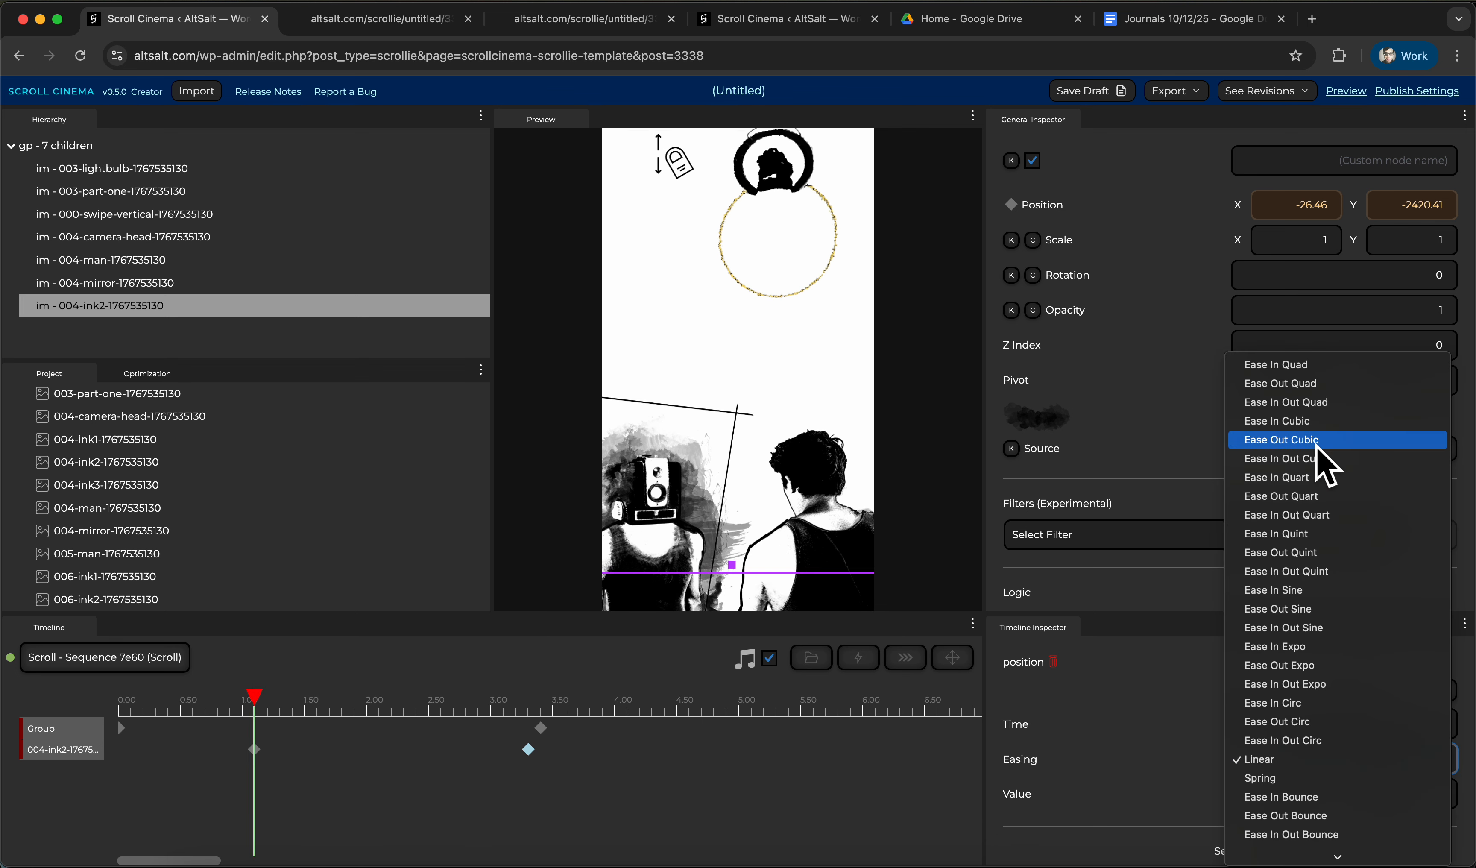
click(1316, 417)
mouse_move(319, 702)
mouse_down()
mouse_move(306, 705)
mouse_move(464, 700)
mouse_move(244, 669)
mouse_move(511, 687)
mouse_move(250, 686)
mouse_move(335, 679)
mouse_up()
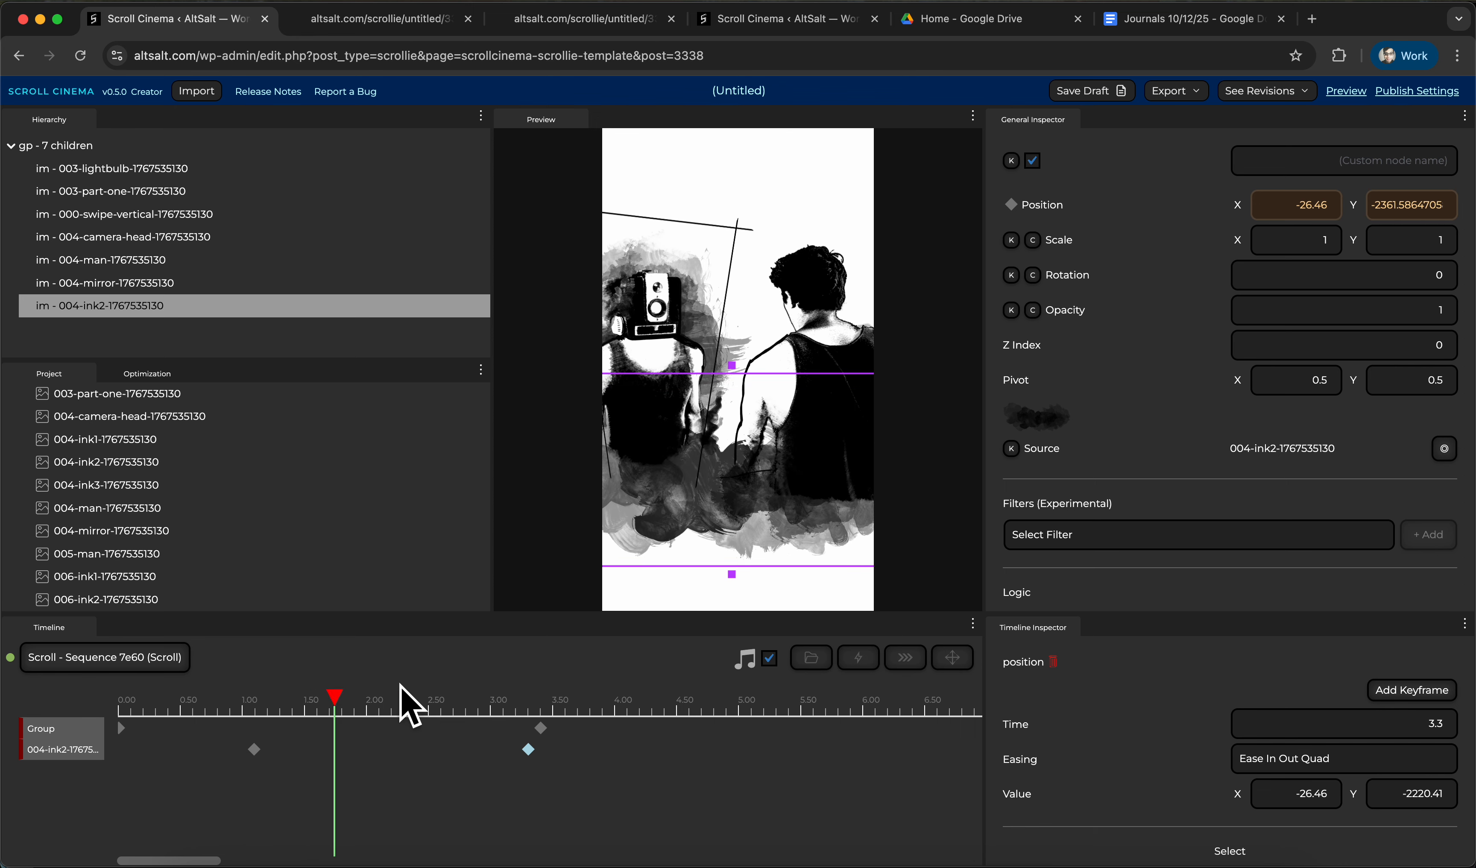
drag(405, 703, 353, 710)
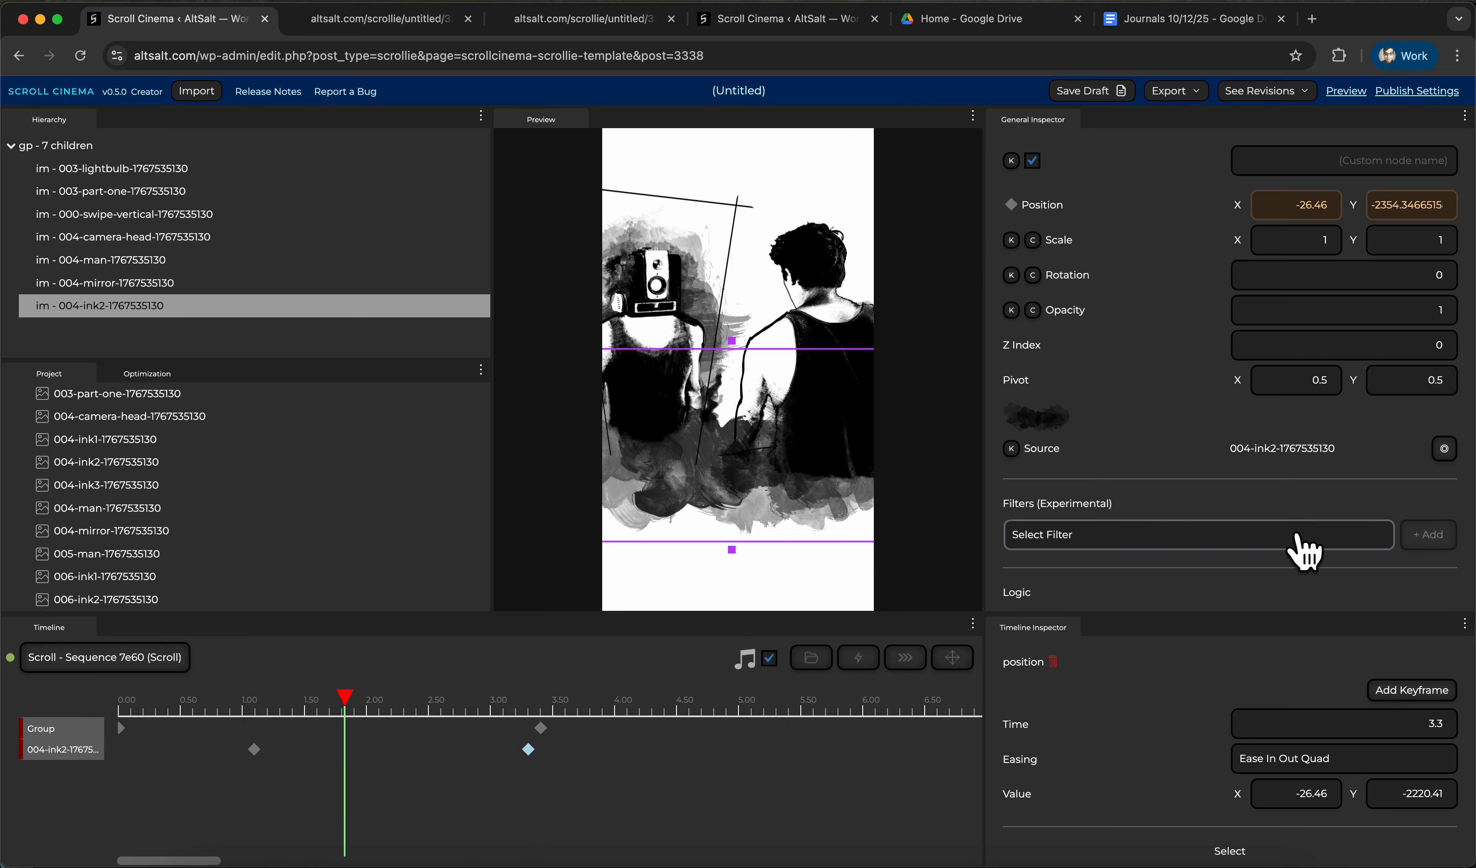